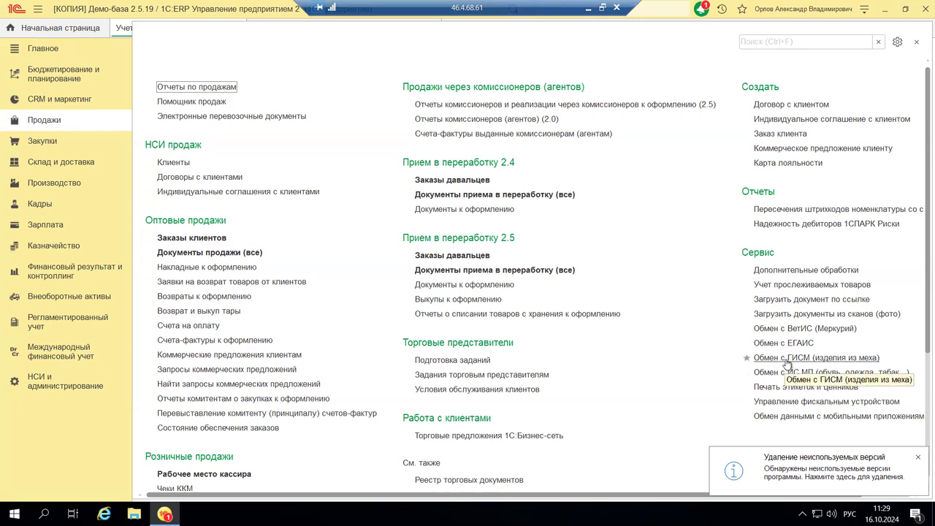
- Open the Обмен с ГИСМ (изделия из меха) workplace, read its notice about fur product marking and close it
left_click(785, 359)
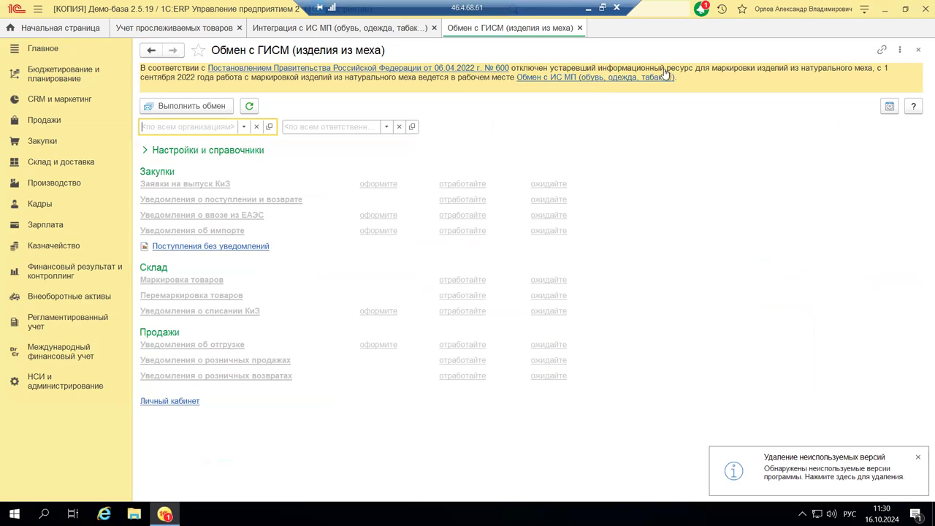
left_click(919, 51)
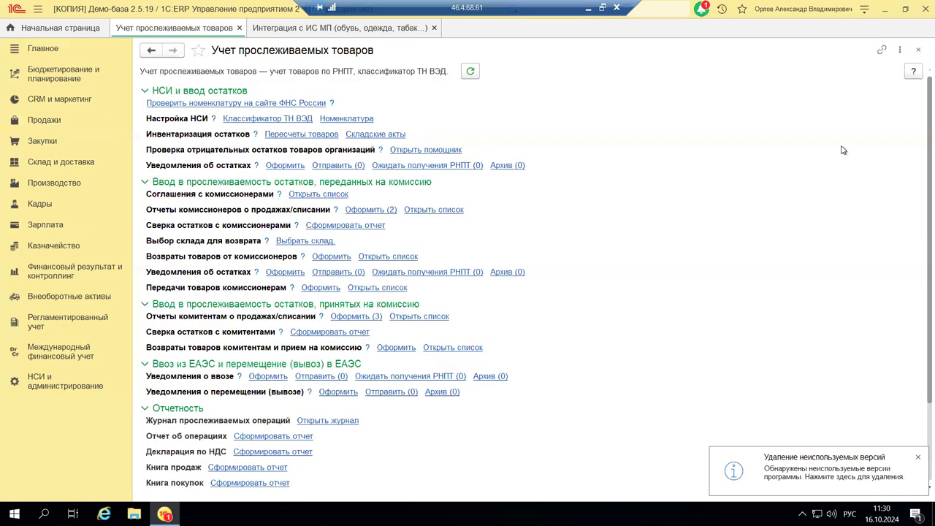
- Open the sales workplace Обмен с ИС МП (обувь, одежда, табак...) and go to the Интеграция с ИС МП settings
left_click(49, 184)
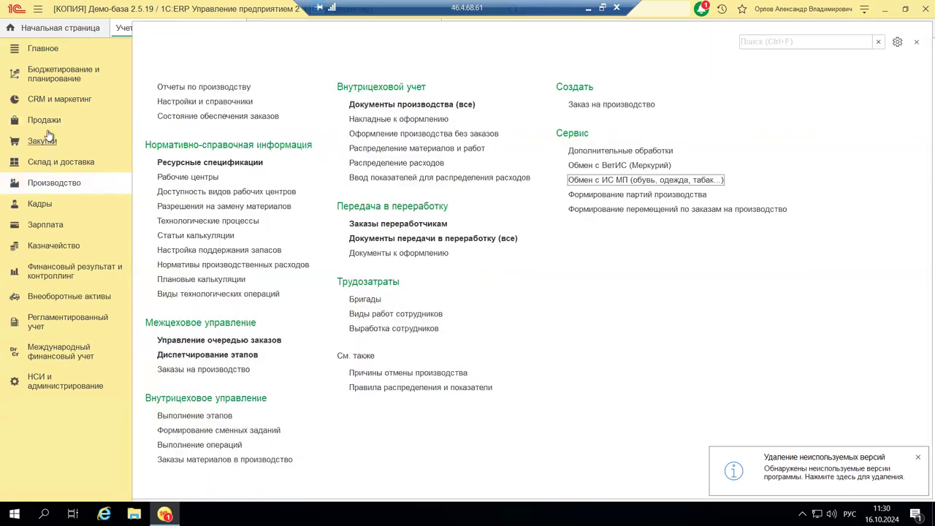
left_click(45, 125)
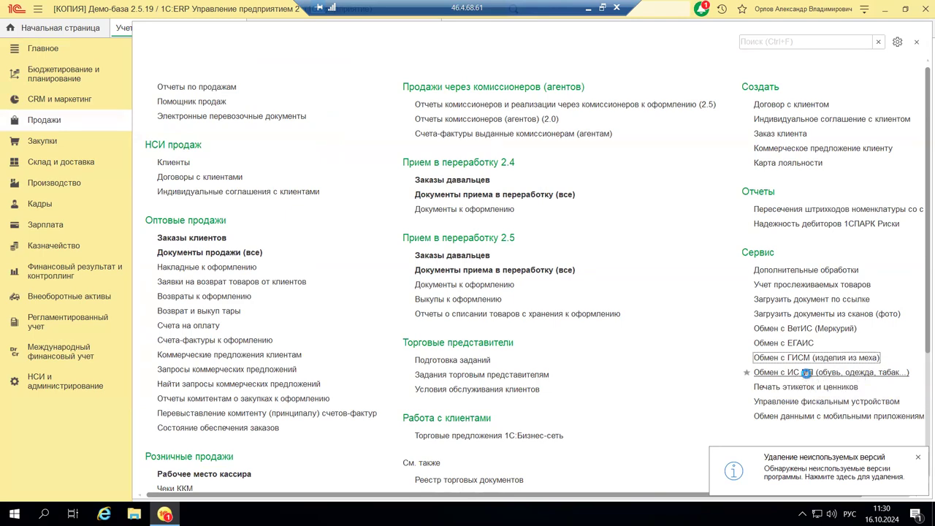
left_click(801, 374)
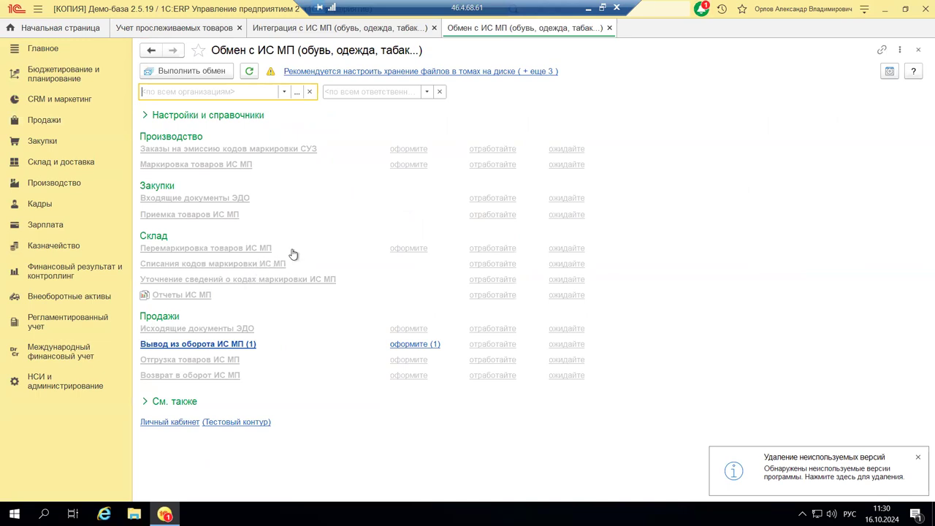
left_click(144, 116)
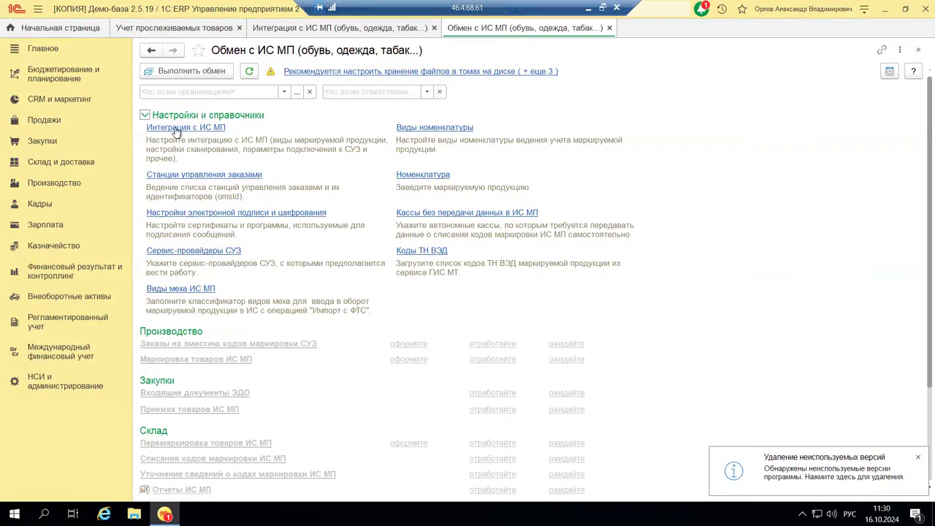
left_click(170, 129)
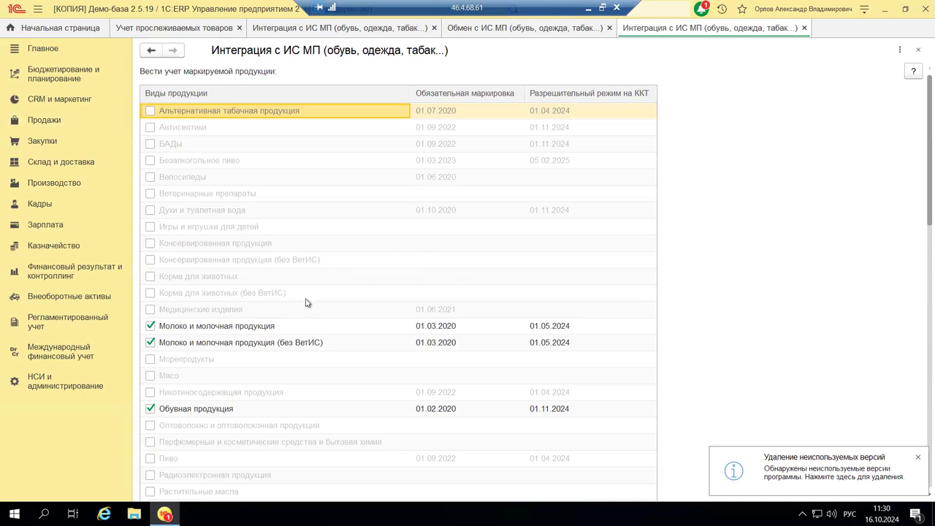
- Enable marked product accounting for Безалкогольное пиво and Духи и туалетная вода
left_click(150, 161)
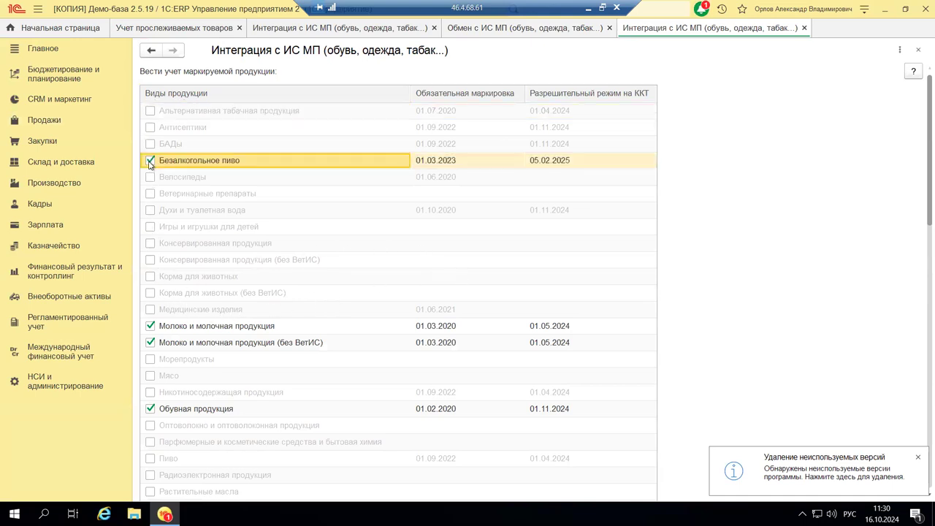
left_click(149, 210)
left_click(149, 211)
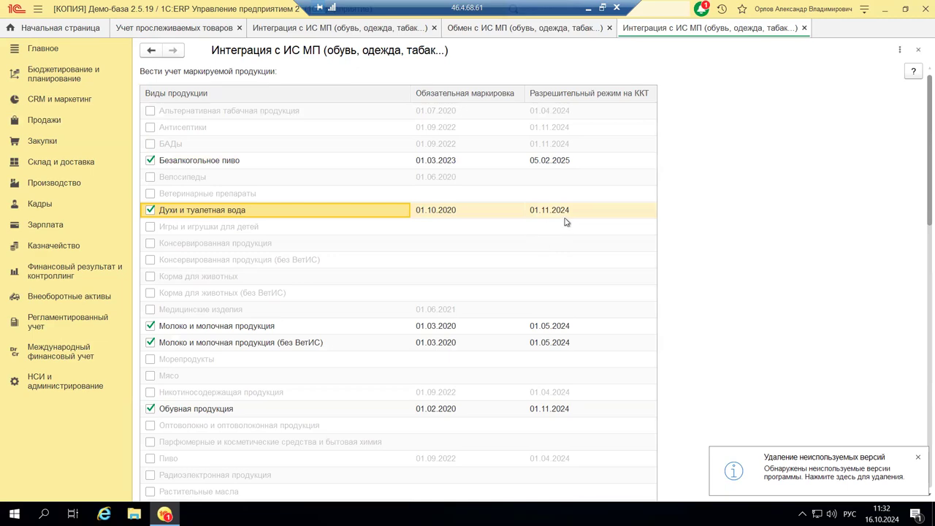
- Examine the marking code scanning settings of the ИС МП integration and close them
scroll(503, 278, "down", 8)
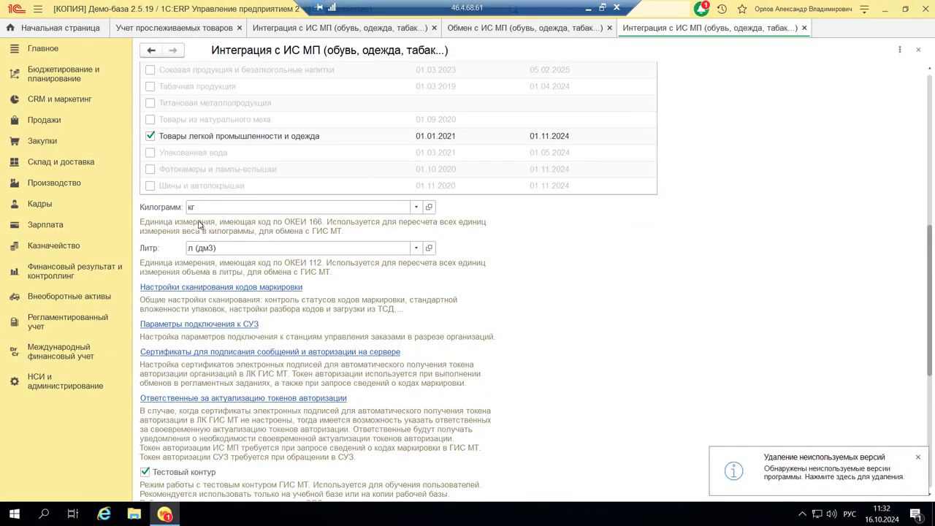
left_click(196, 288)
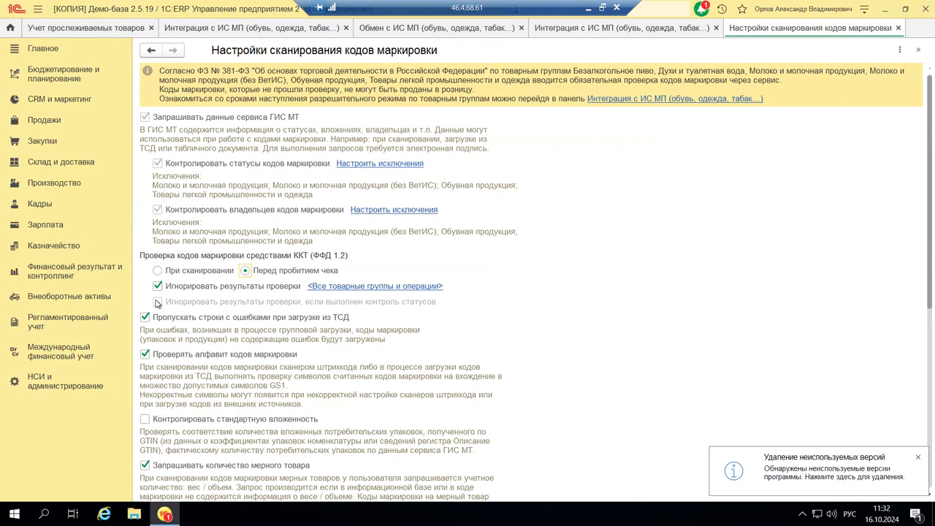
scroll(138, 357, "down", 5)
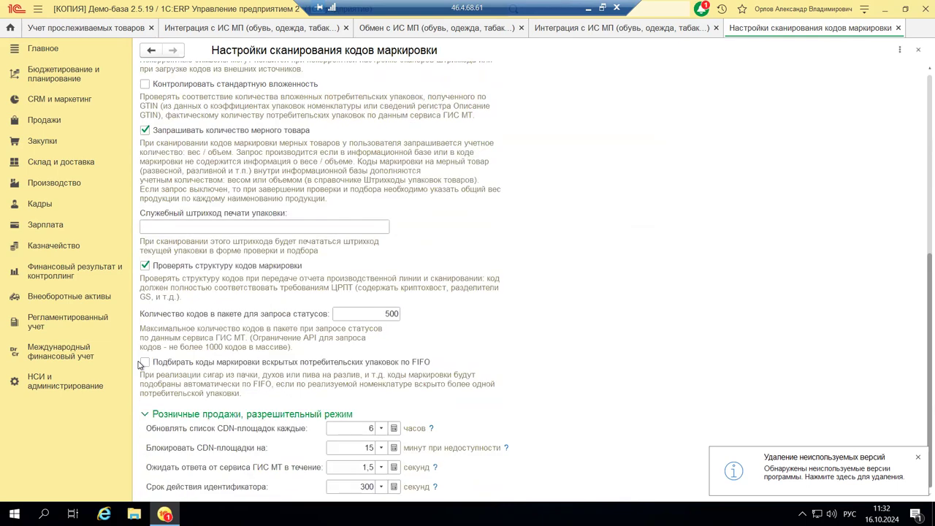
scroll(140, 364, "up", 4)
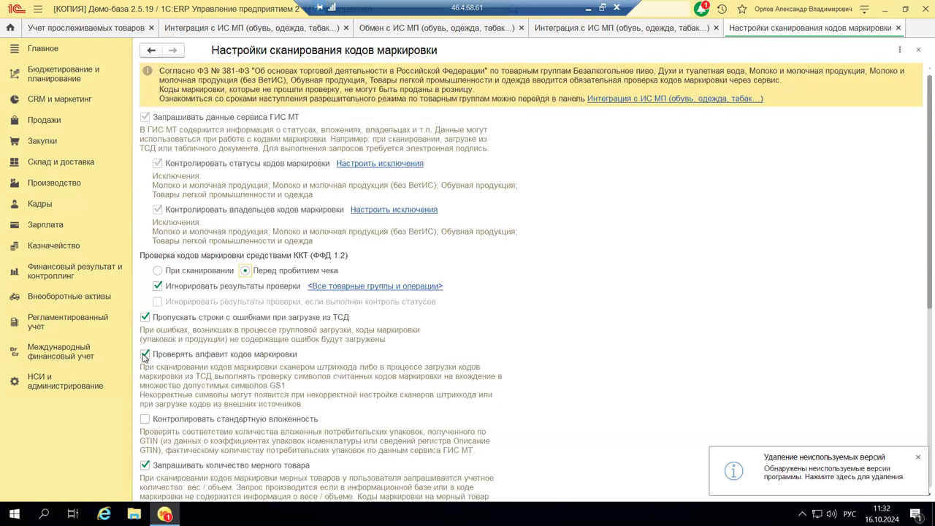
left_click(899, 28)
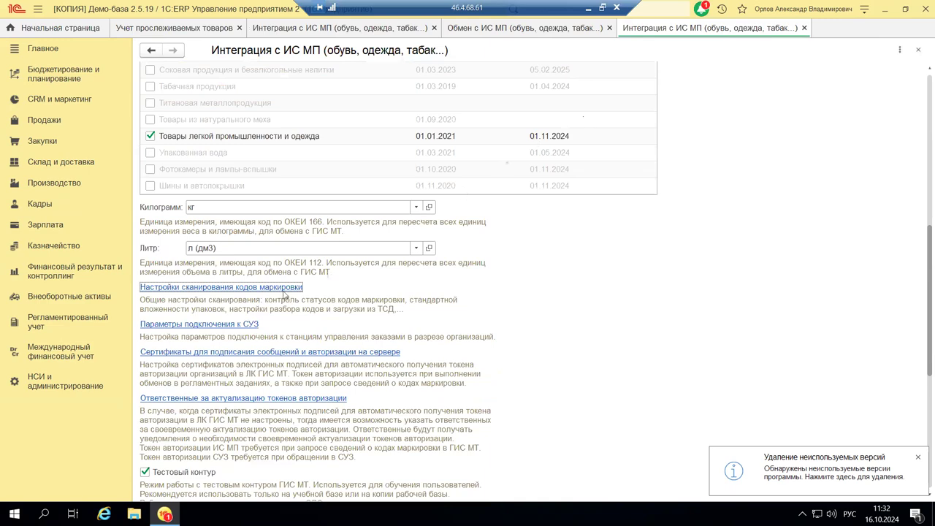
- Examine the test contour option and scheduled jobs of the ИС МП integration, and close the integration and exchange forms
scroll(245, 321, "down", 3)
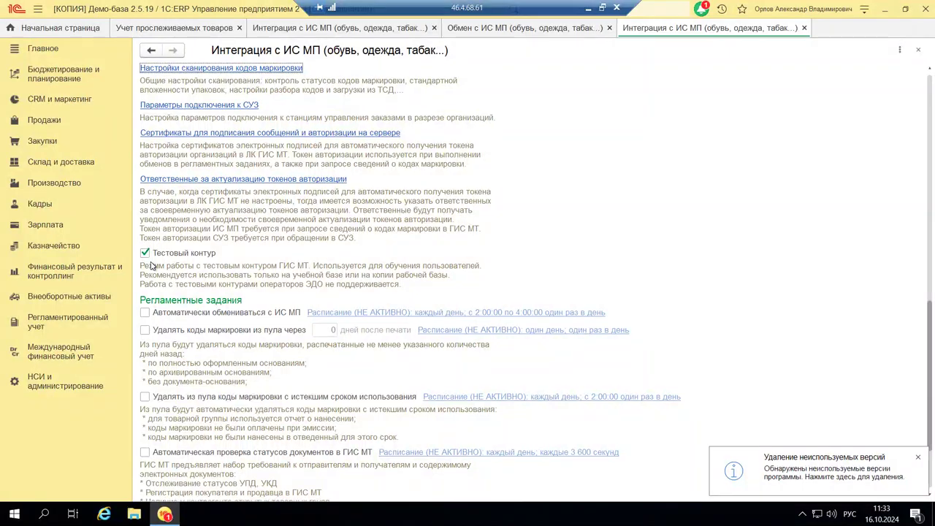
scroll(412, 231, "down", 3)
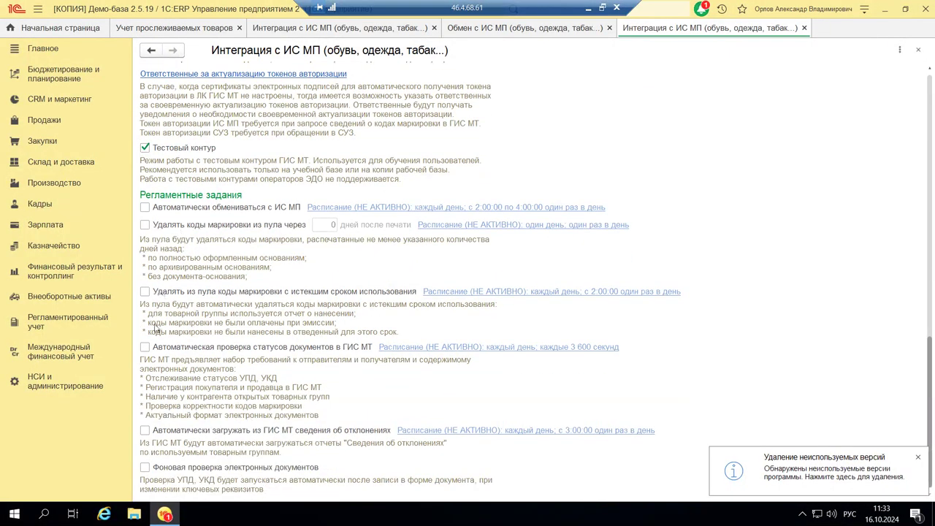
left_click(919, 52)
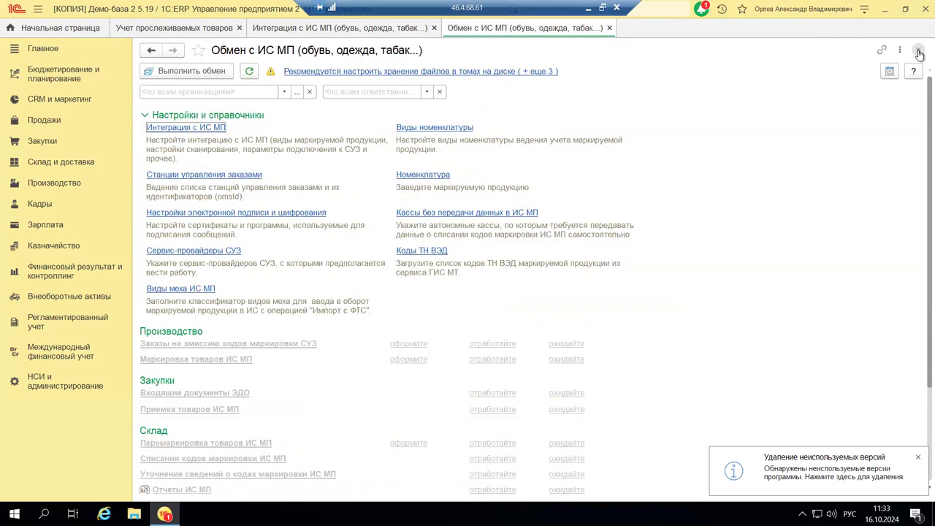
left_click(918, 51)
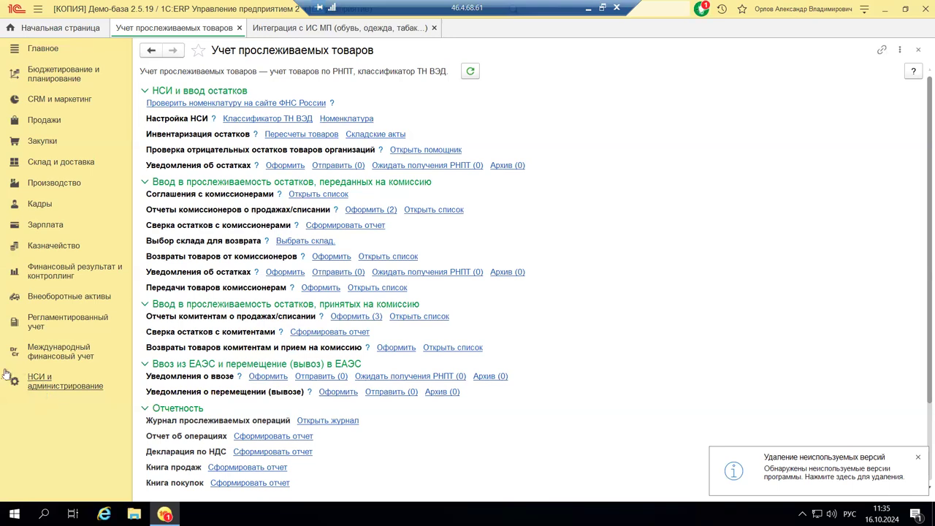
- Open Учет прослеживаемых товаров from НСИ и администрирование and read the hint about checking items on the ФНС website
left_click(47, 389)
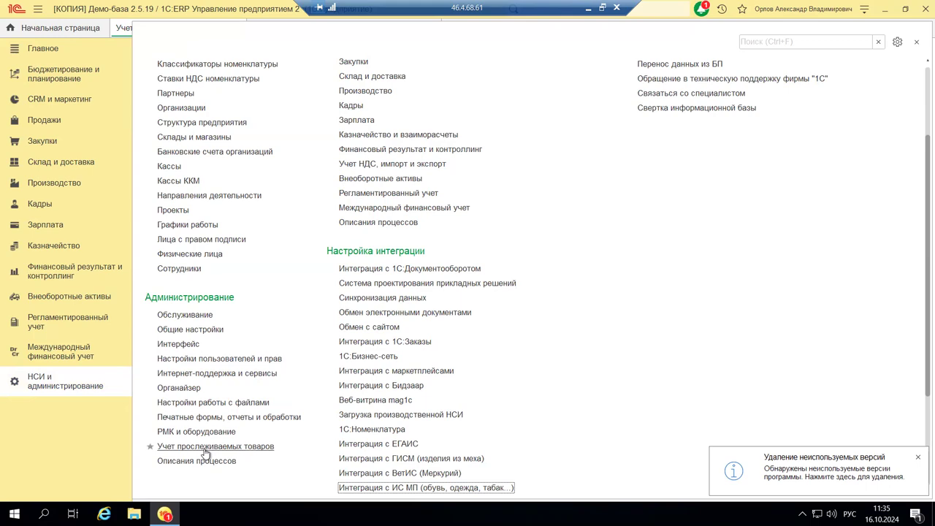
left_click(206, 453)
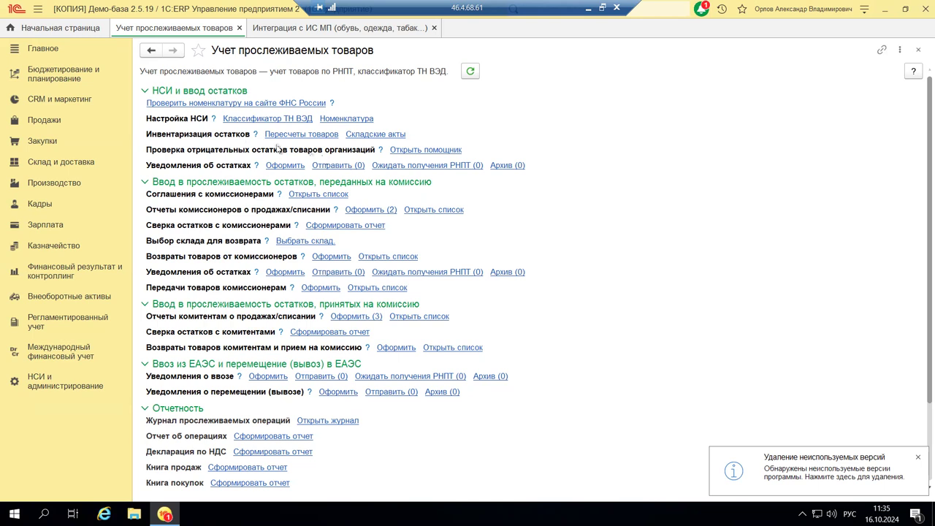
left_click(332, 104)
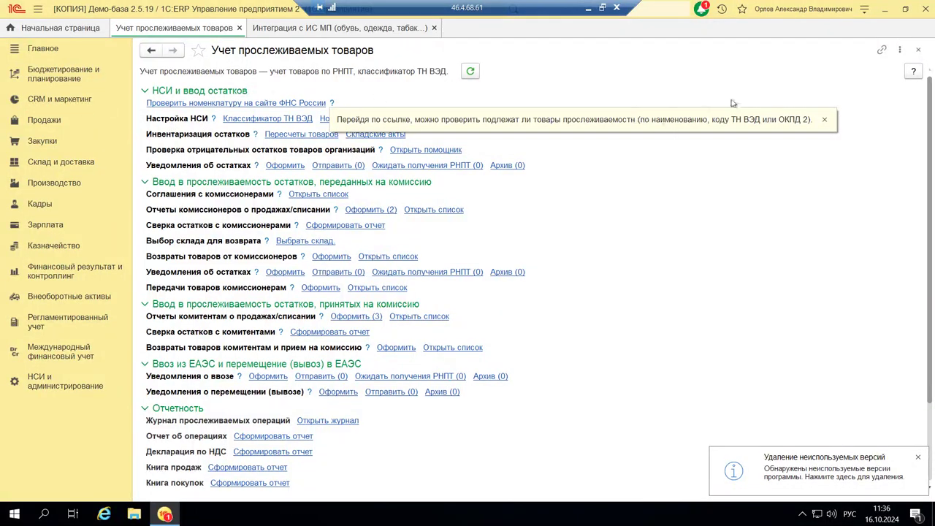
left_click(826, 122)
scroll(824, 121, "down", 3)
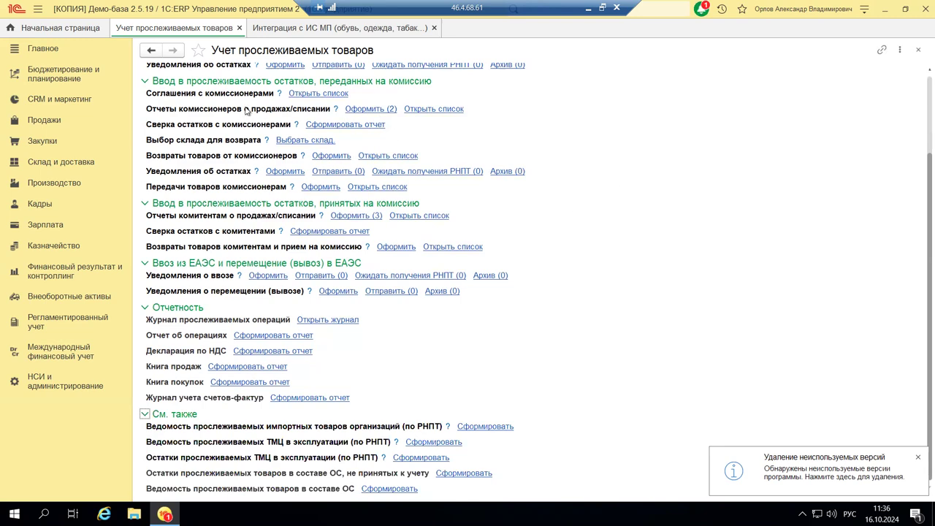
scroll(249, 112, "up", 3)
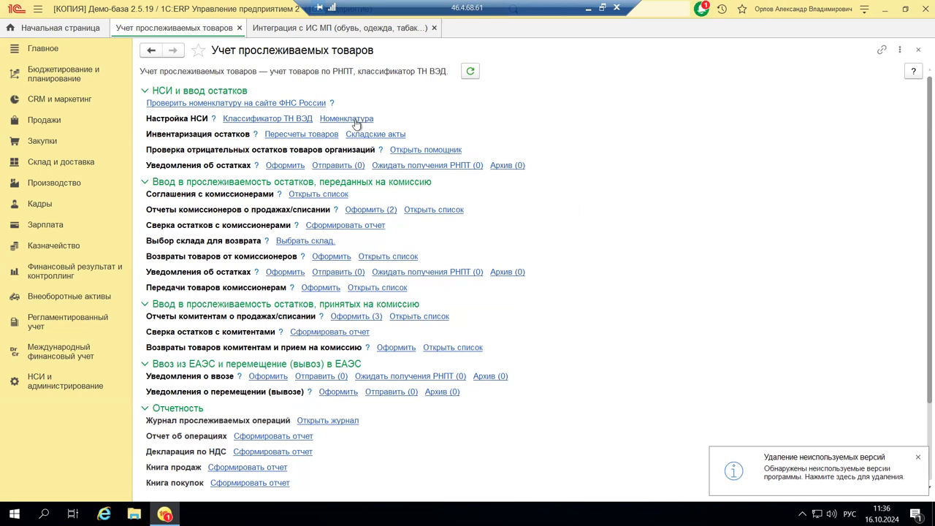
scroll(350, 124, "down", 2)
scroll(294, 125, "up", 2)
- Read the hint for Инвентаризация остатков and look through the remaining traceable goods sections
left_click(254, 137)
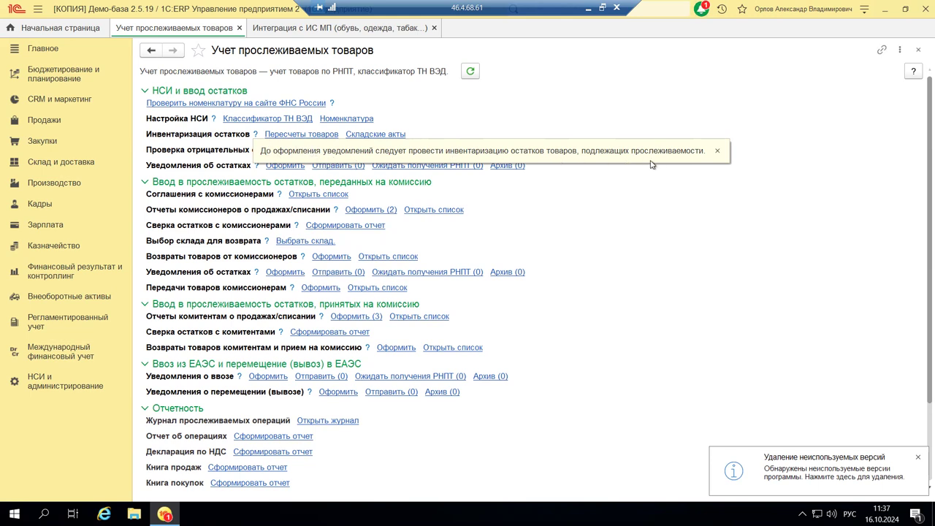
left_click(716, 151)
scroll(721, 154, "down", 3)
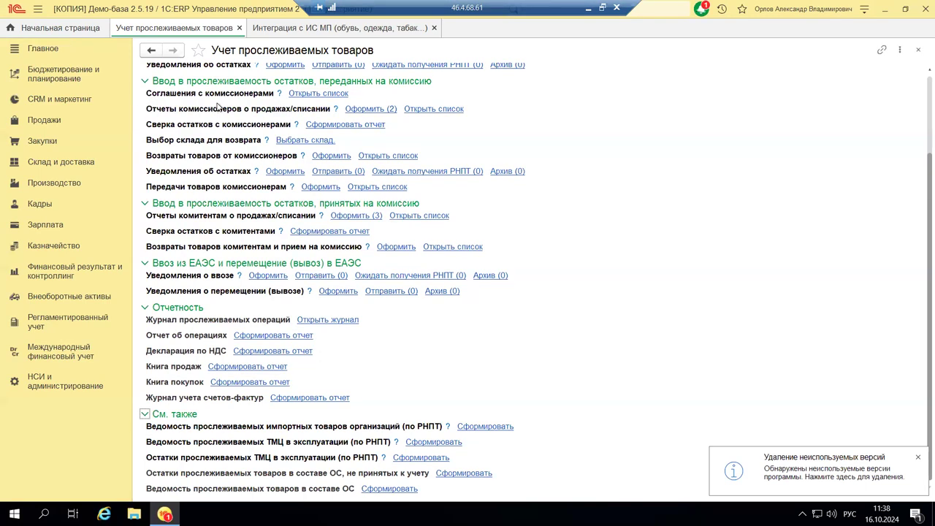
scroll(214, 112, "up", 3)
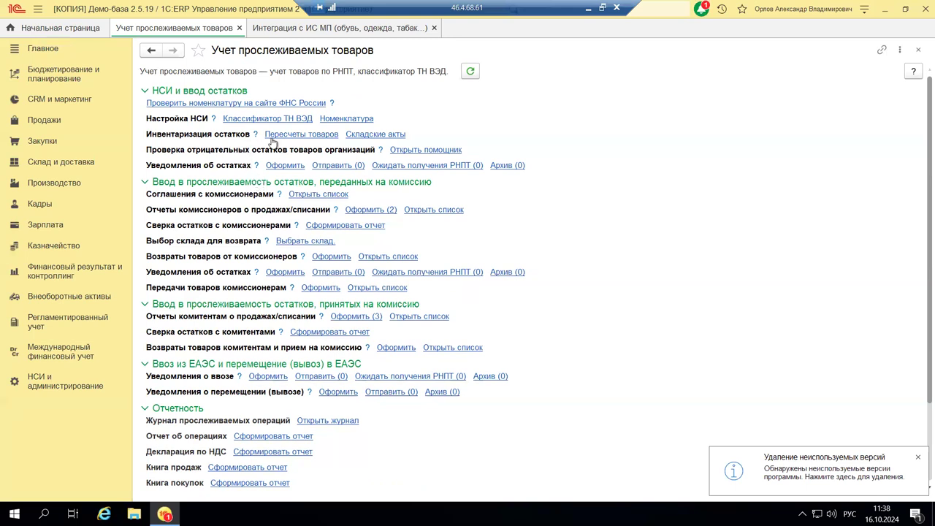
- Start a new document in the warehouse's Пересчеты товаров, view its goods table, and close the document and list without saving
left_click(42, 167)
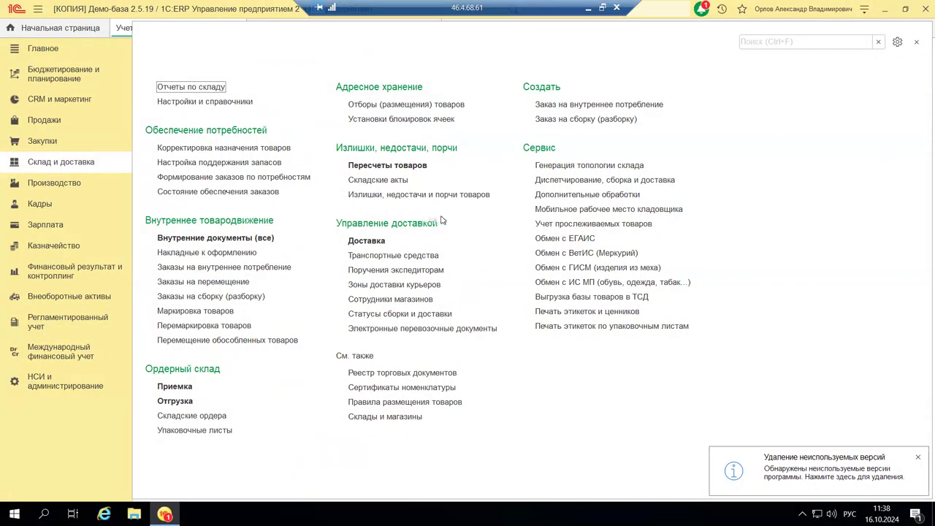
left_click(408, 166)
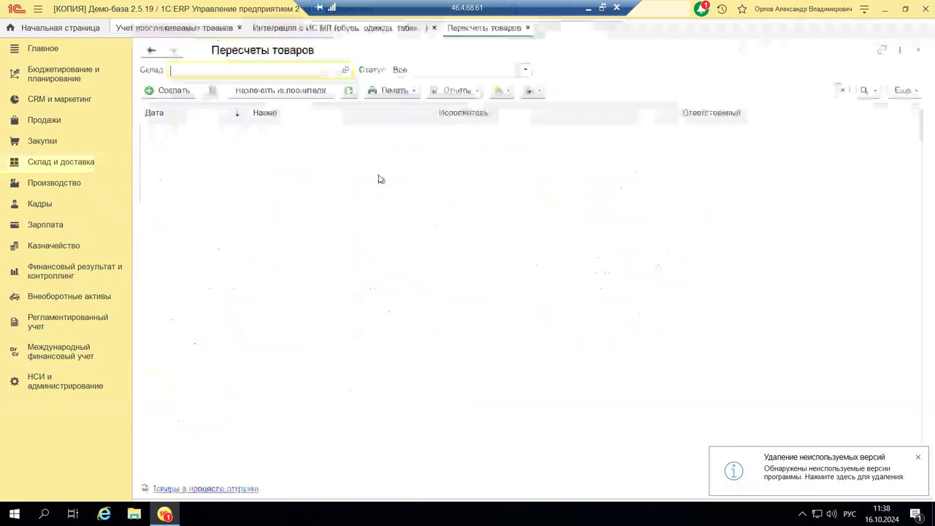
left_click(167, 91)
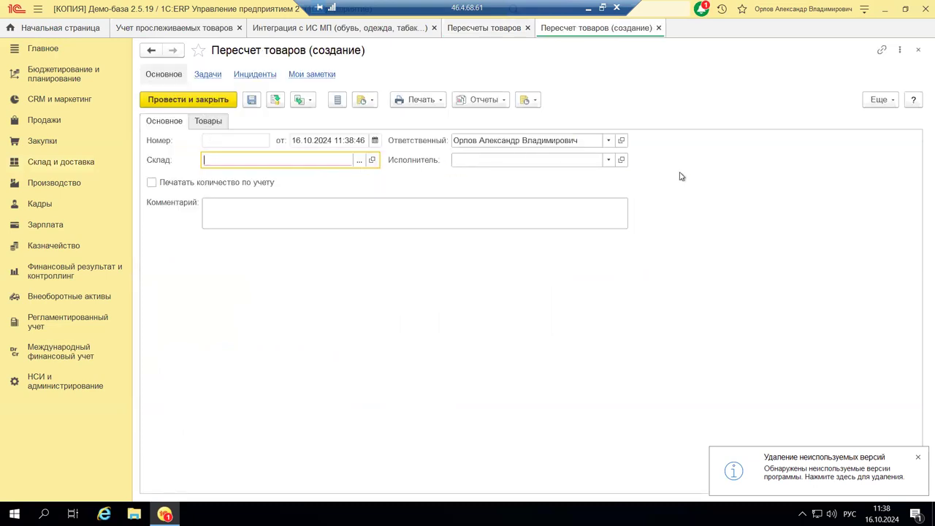
left_click(215, 126)
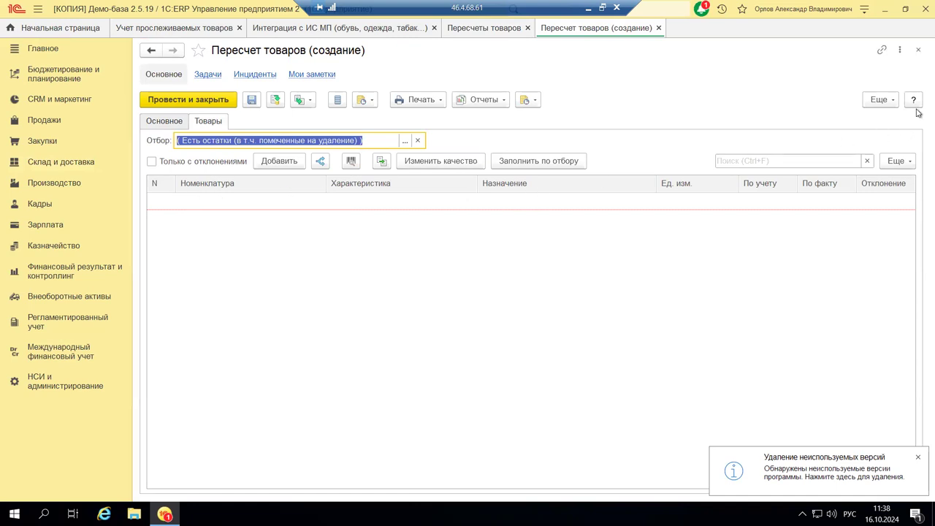
left_click(918, 50)
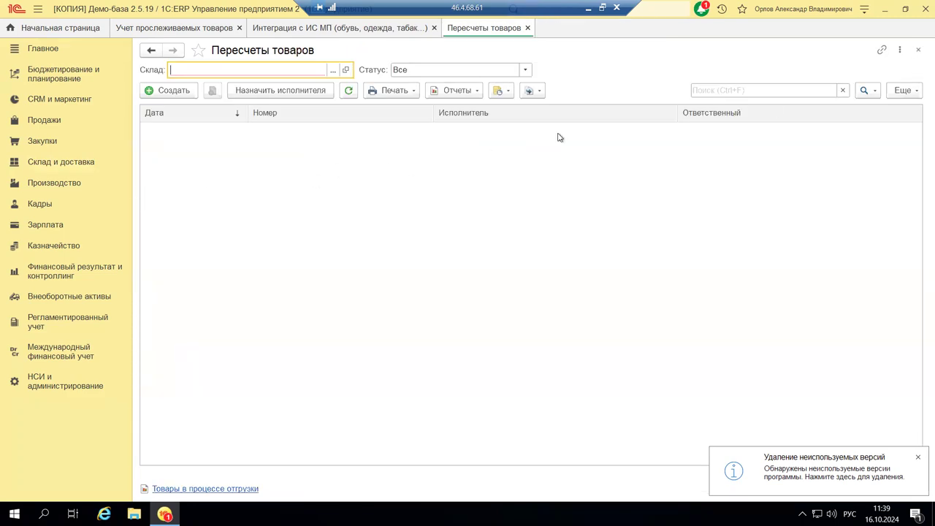
left_click(918, 50)
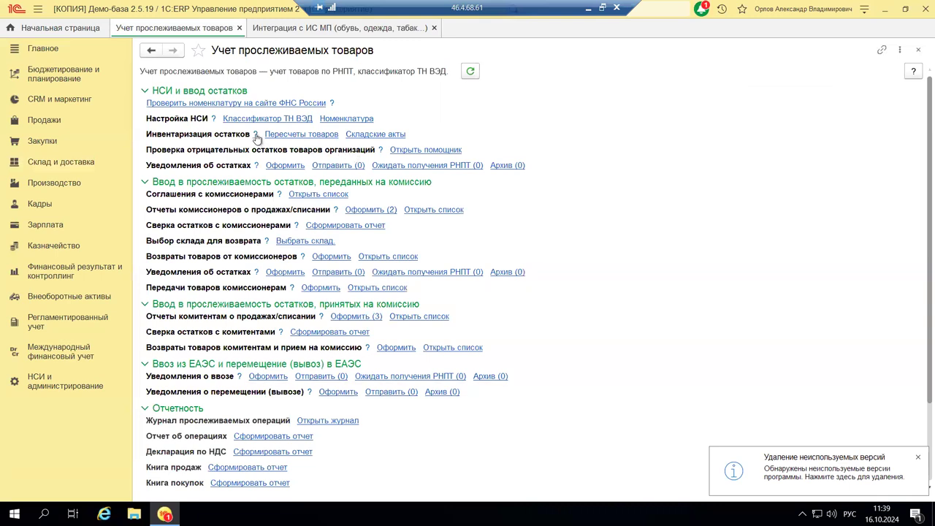
- Read the hint for checking negative balances of the organizations' goods and dismiss it
left_click(381, 151)
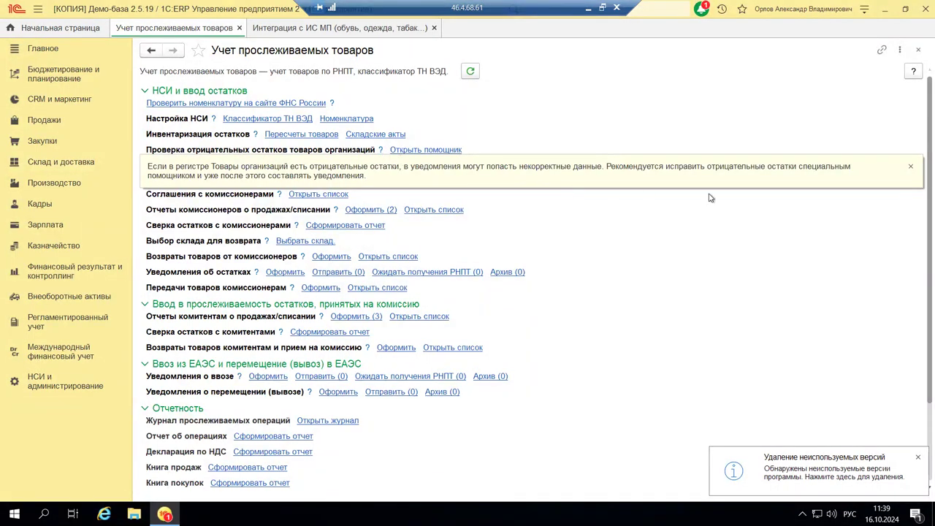
left_click(910, 167)
- Open the traceable goods notifications about balances that are awaiting РНПТ
scroll(634, 174, "down", 3)
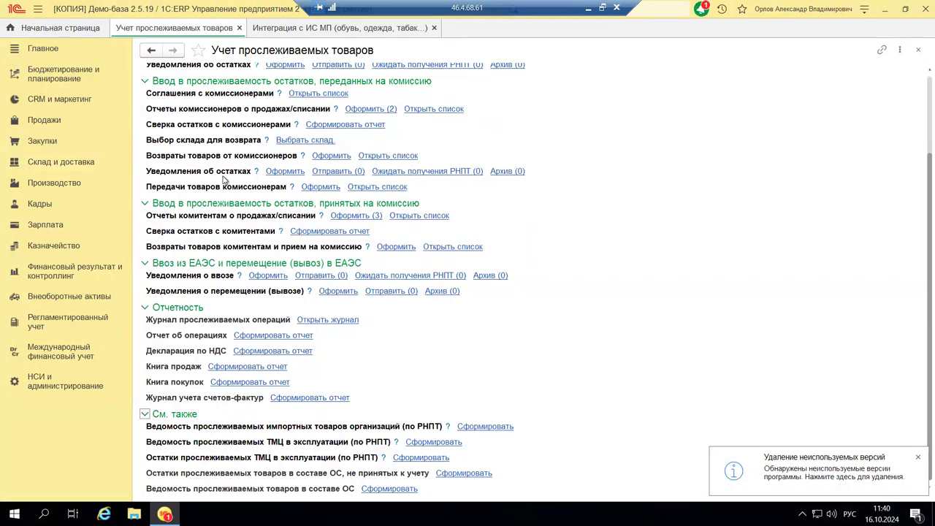
left_click(390, 178)
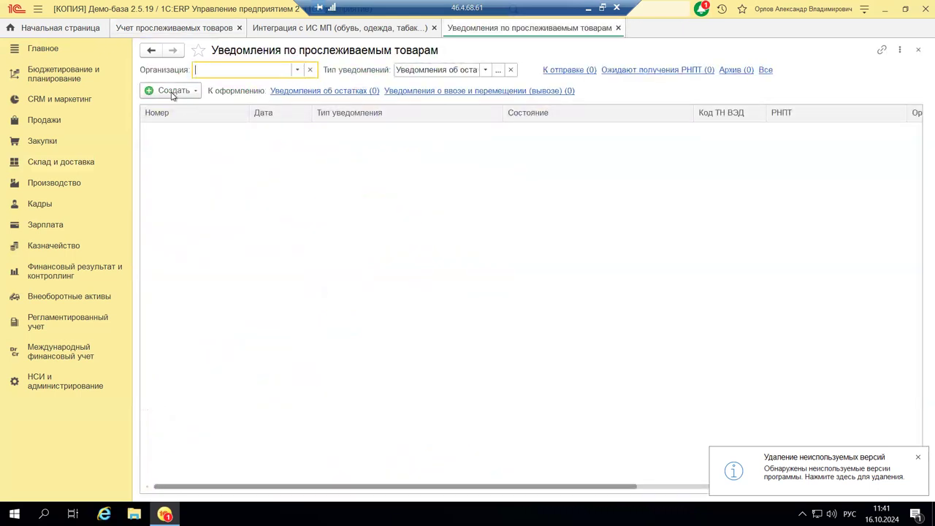
- View the kinds of traceable goods notifications available for creation and close the notifications list without creating one
left_click(173, 95)
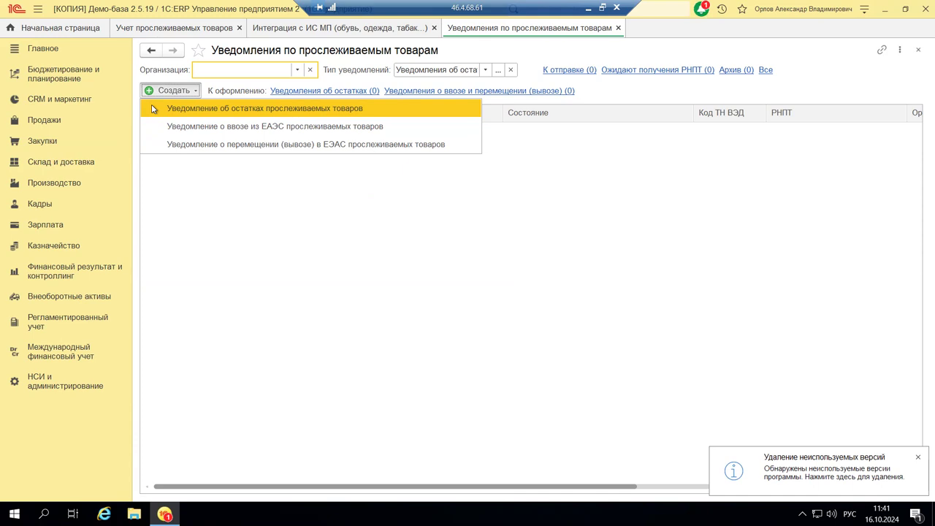
left_click(919, 51)
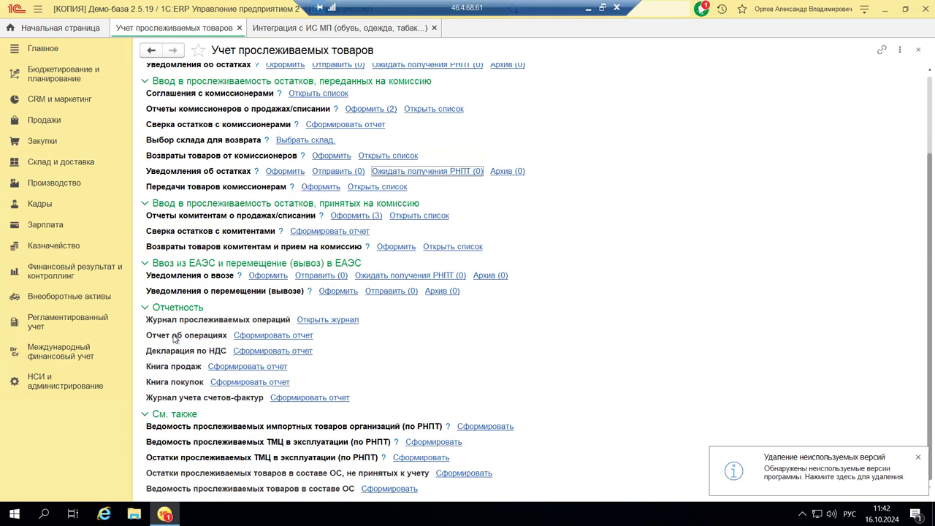
- Open the creation form of Отчет об операциях, view the Регламентированный учет section, and close the form and 1С-Отчетность without creating a report
left_click(257, 341)
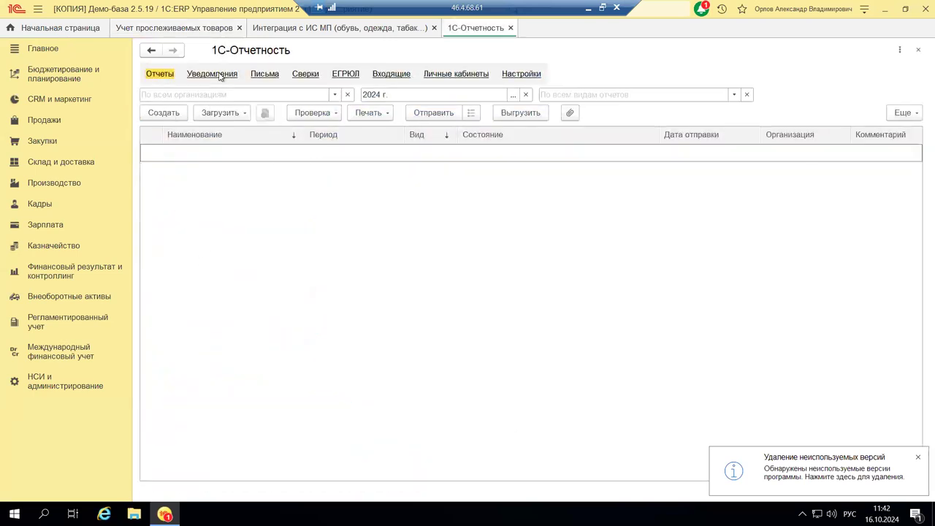
left_click(165, 113)
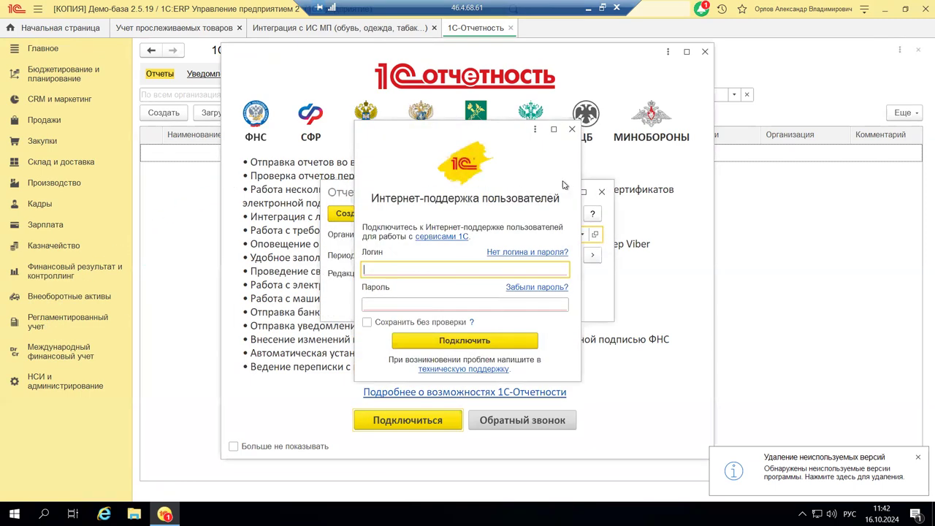
left_click(572, 129)
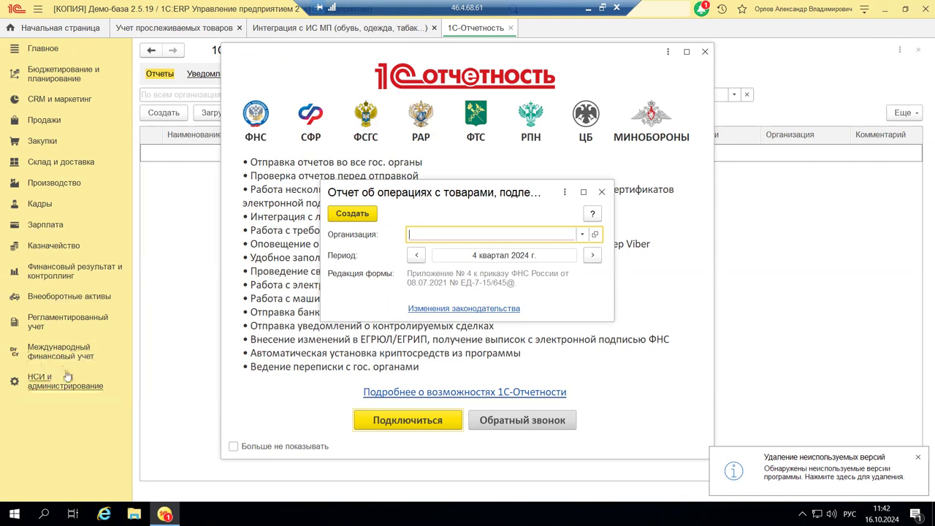
left_click(64, 318)
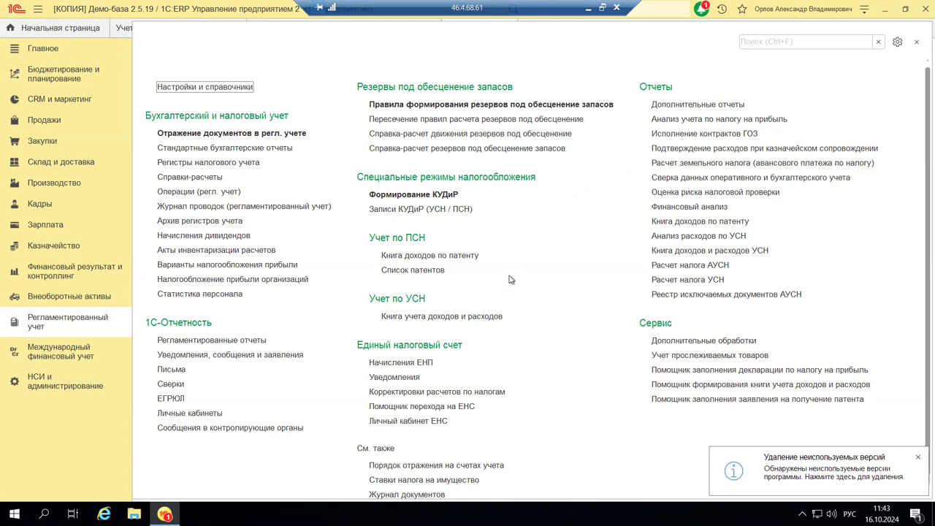
left_click(917, 42)
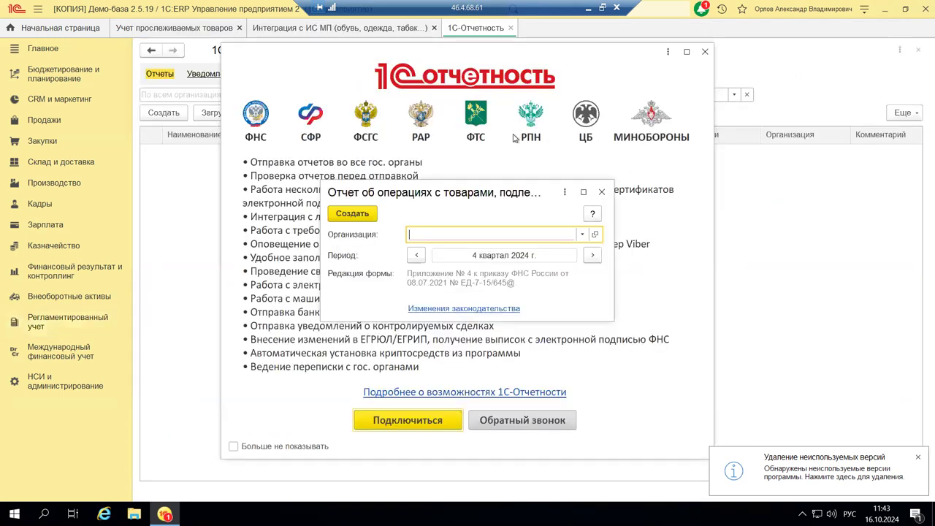
left_click(601, 191)
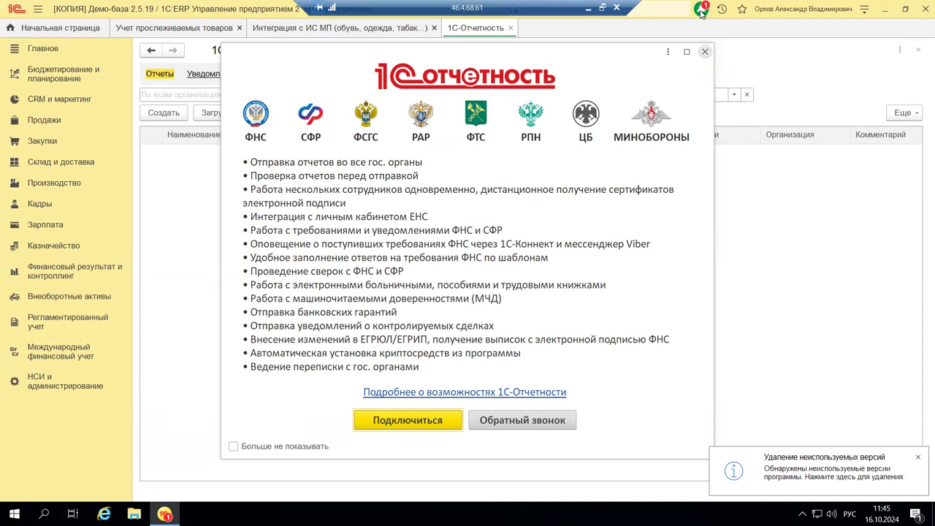
key("Escape")
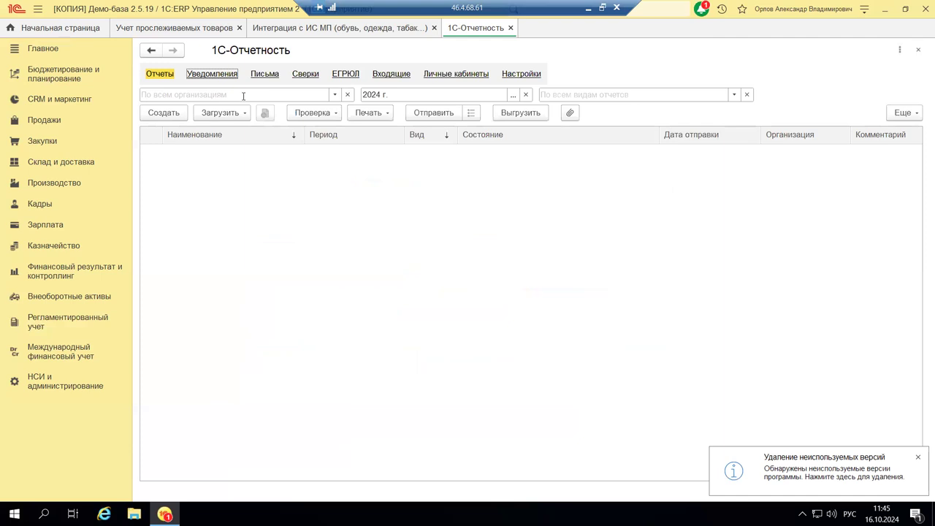
left_click(919, 52)
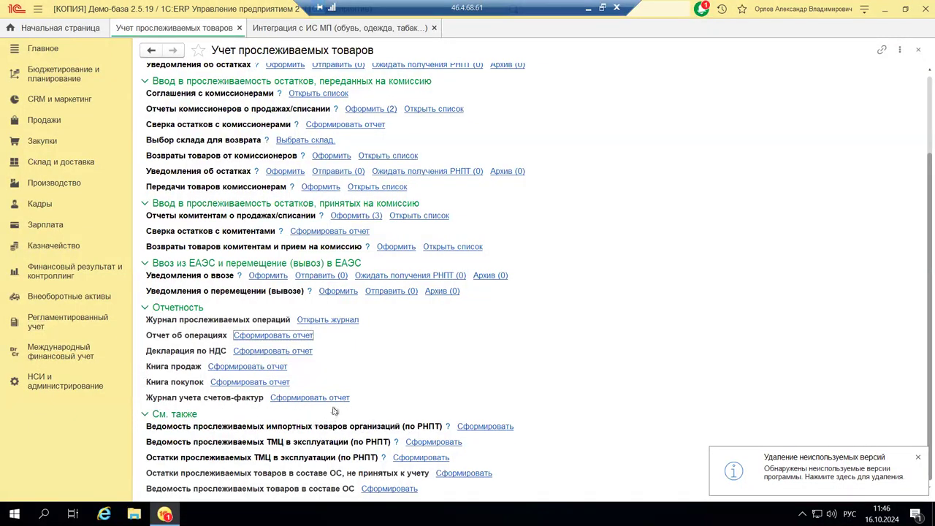
- Create the report on operations with traceable goods for the organization Деловой союз for 4 квартал 2024 г
left_click(278, 336)
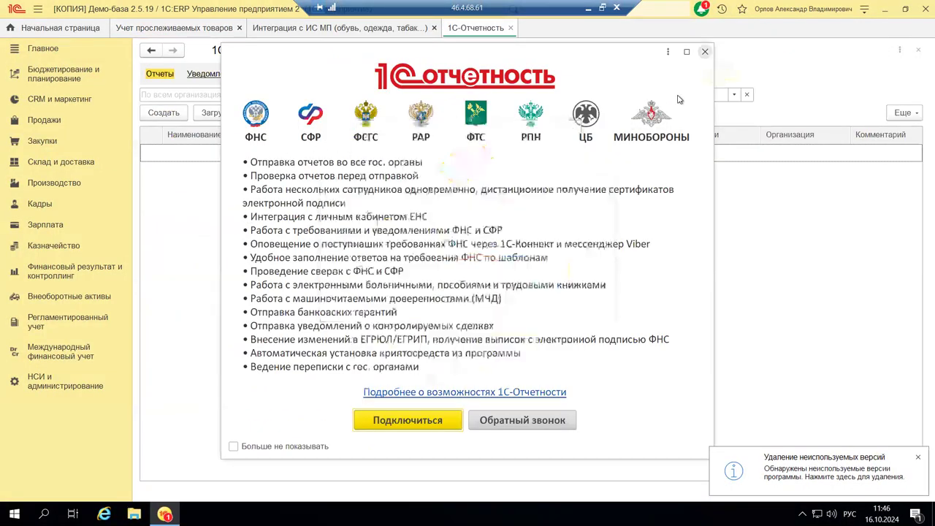
left_click(704, 51)
left_click(572, 130)
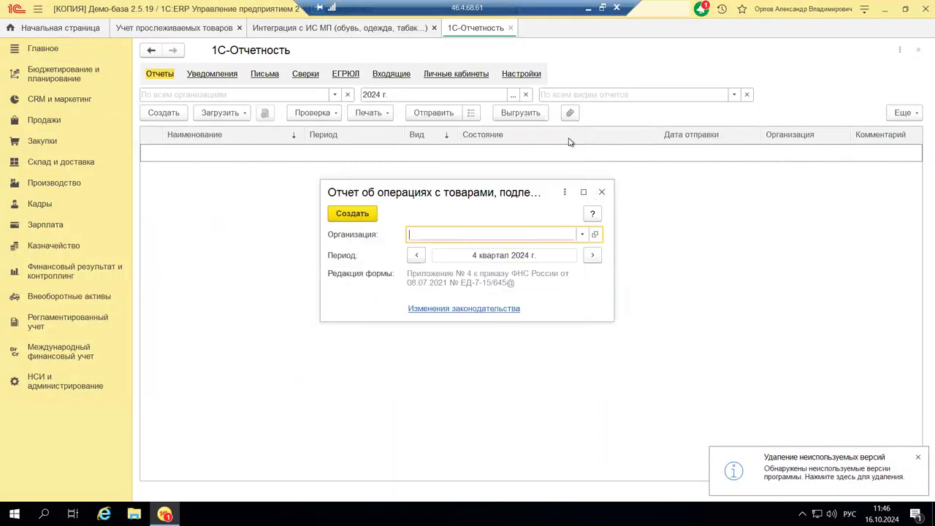
left_click(602, 192)
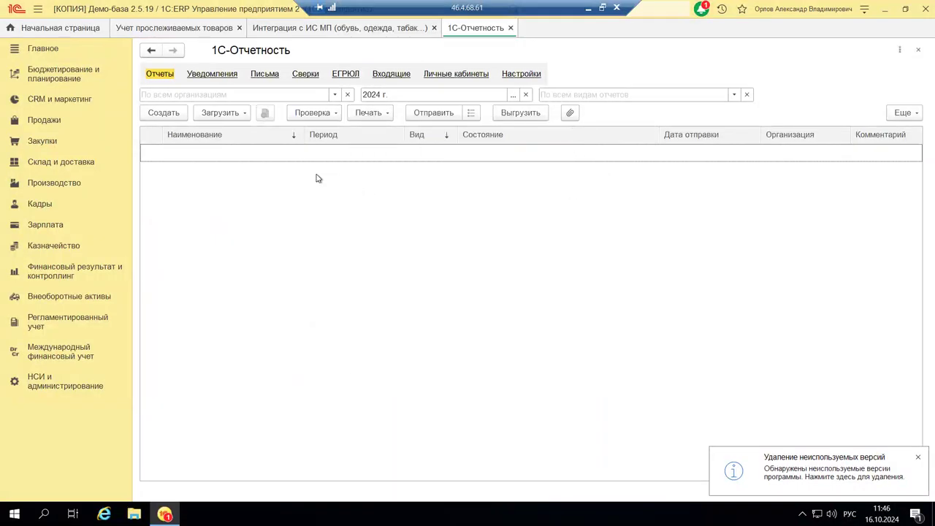
left_click(163, 113)
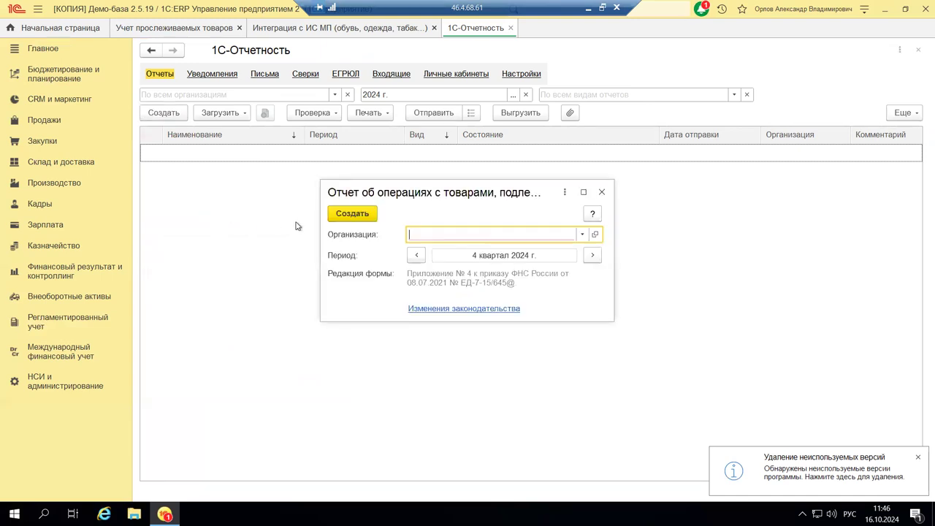
left_click(583, 235)
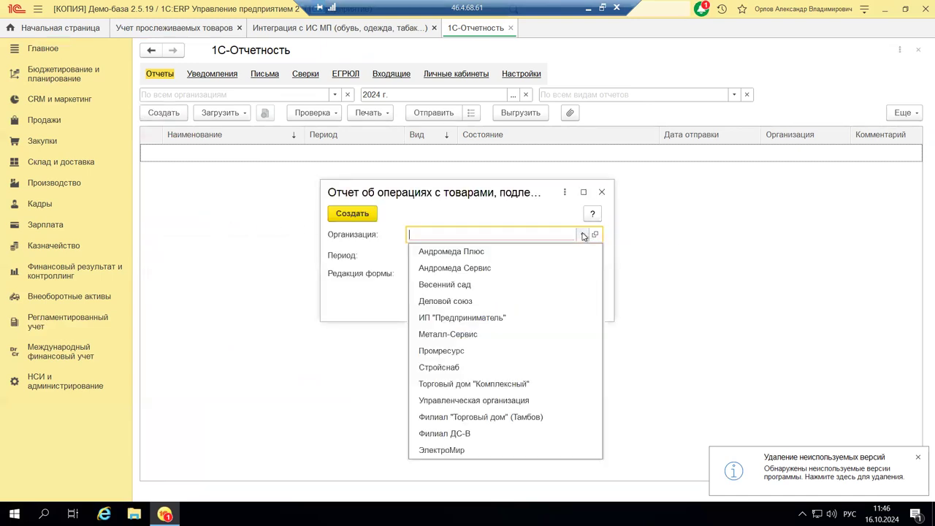
left_click(442, 301)
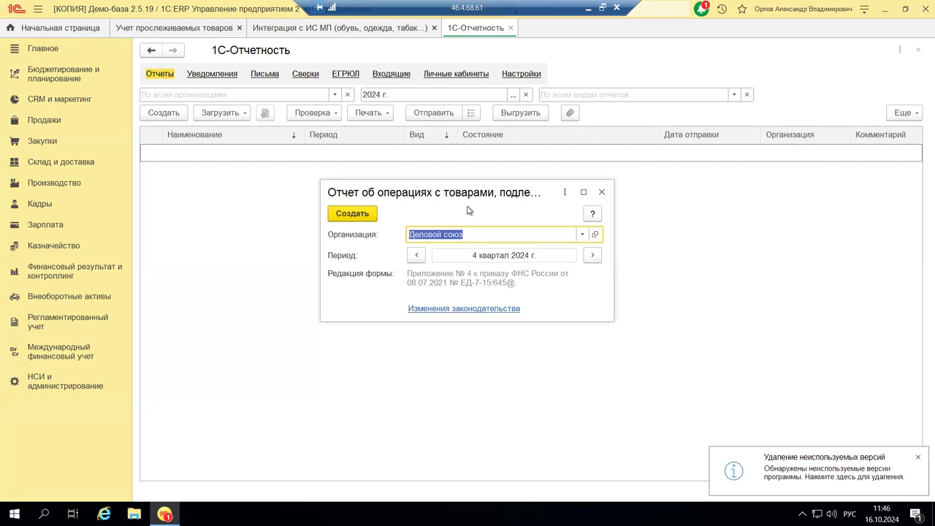
left_click(344, 217)
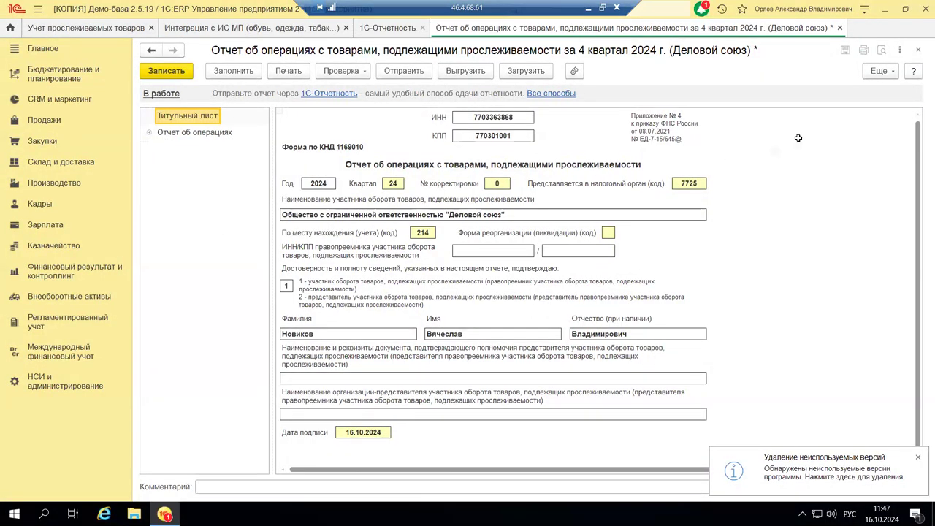
- Close the new Деловой союз report without saving and close 1С-Отчетность
left_click(917, 50)
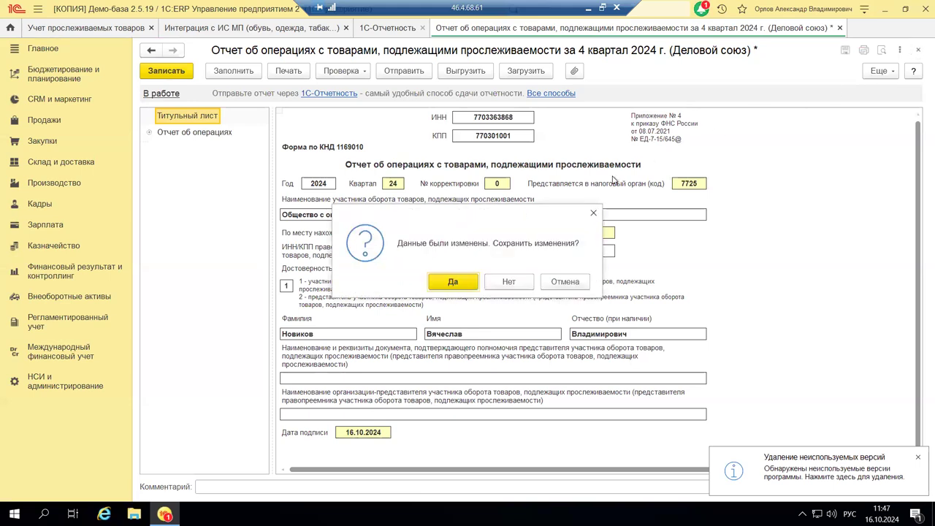
left_click(509, 283)
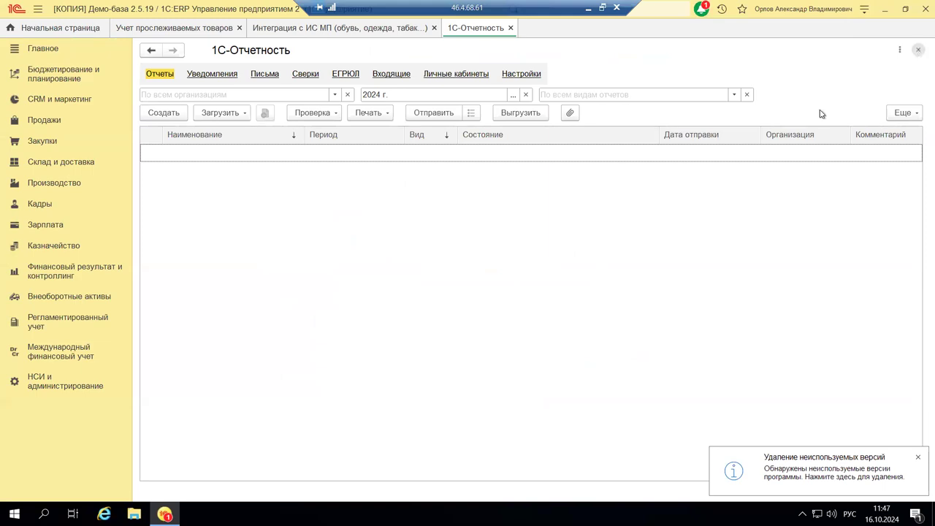
key("ctrl+F4")
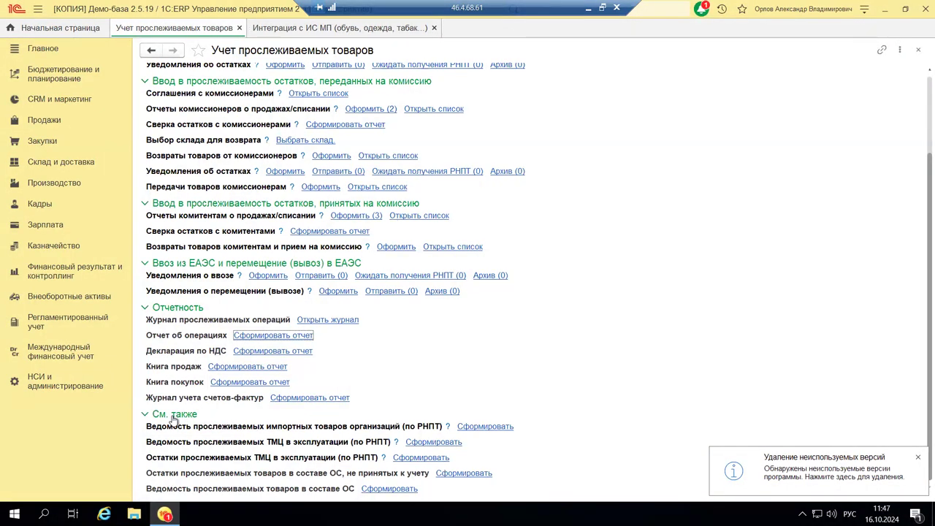
- Collapse the Отчетность, ЕАЭС and commission-received balances sections, and read the hint for Ведомость прослеживаемых импортных товаров организаций (по РНПТ)
left_click(146, 310)
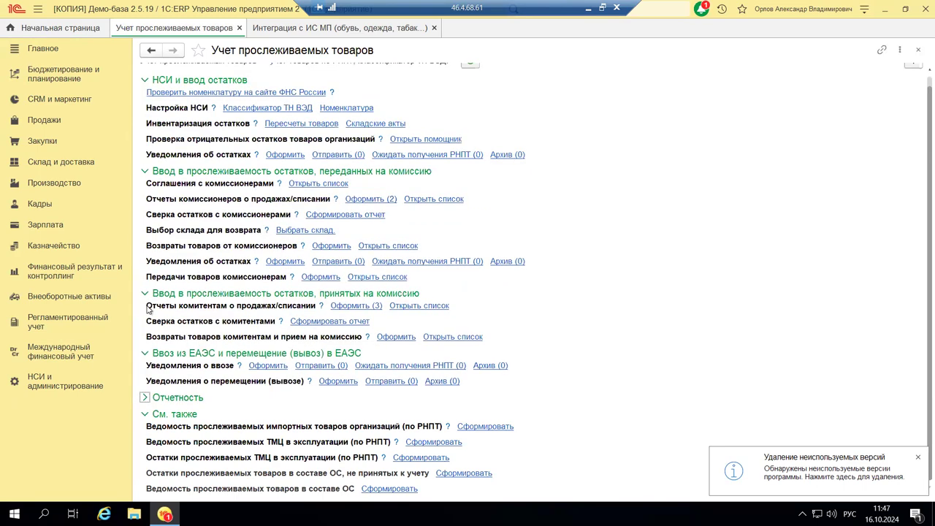
left_click(145, 354)
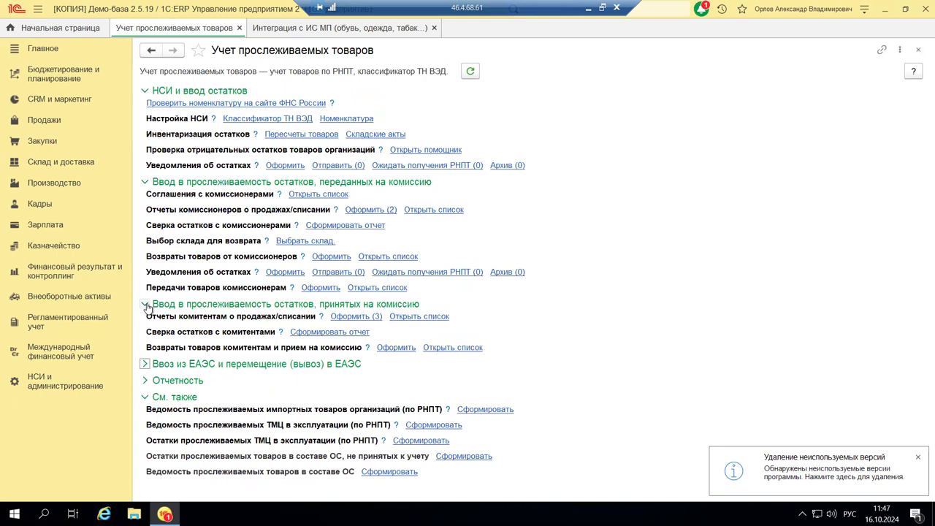
left_click(145, 305)
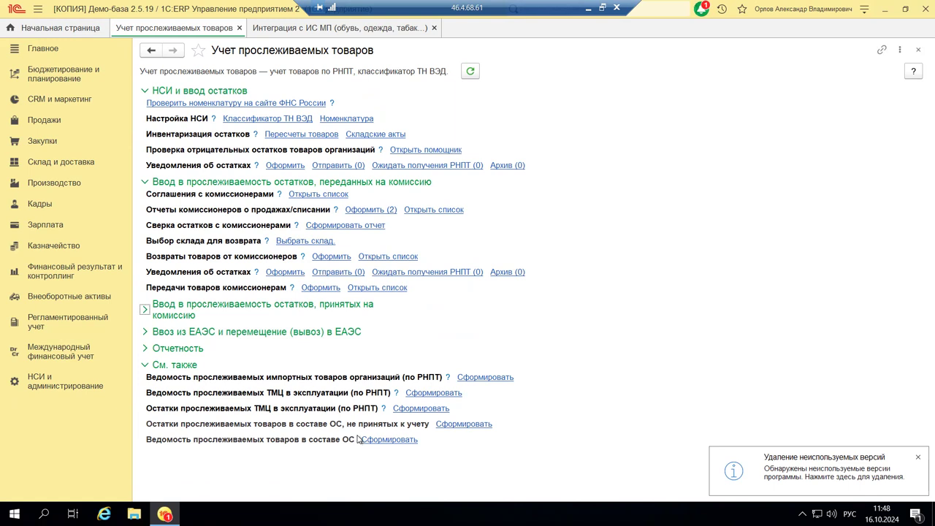
left_click(448, 378)
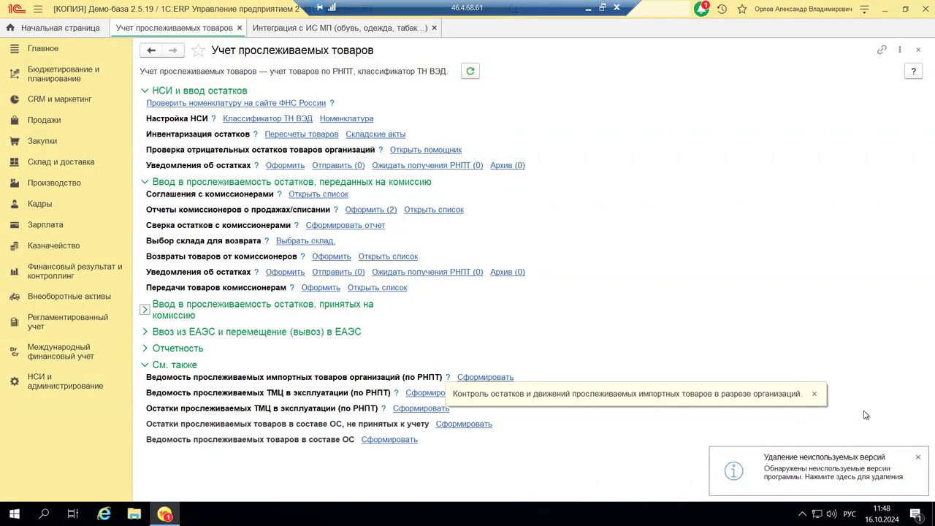
left_click(813, 394)
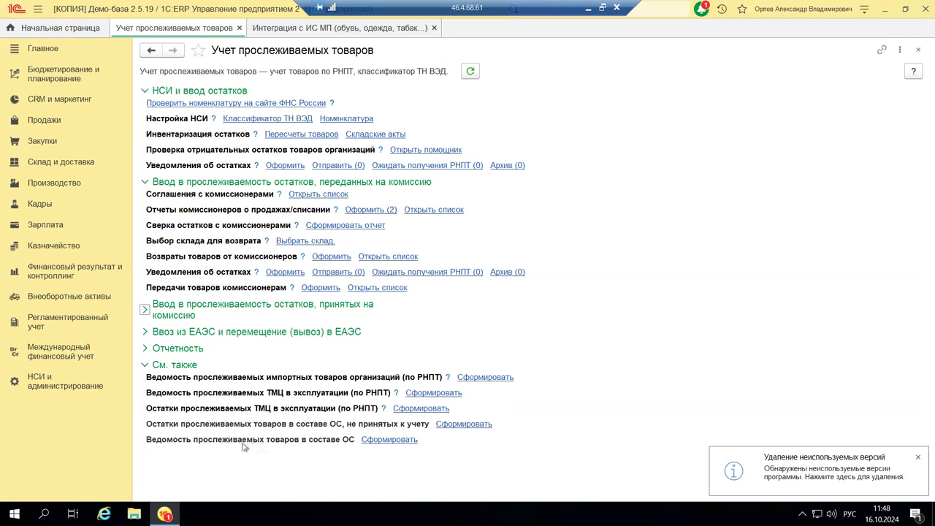
- Generate the Ведомость прослеживаемых товаров в составе ОС report for 01.10.2024 – 31.10.2024, view it, and close it
left_click(380, 442)
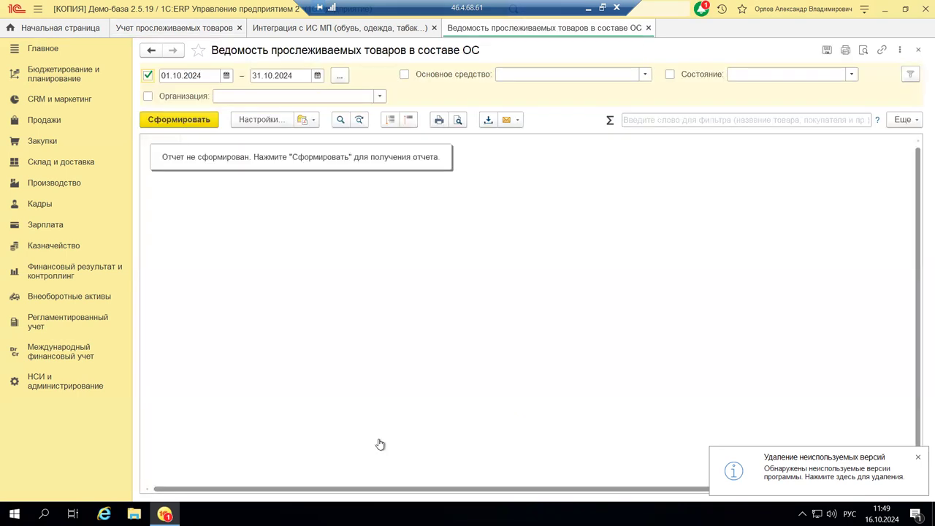
left_click(203, 126)
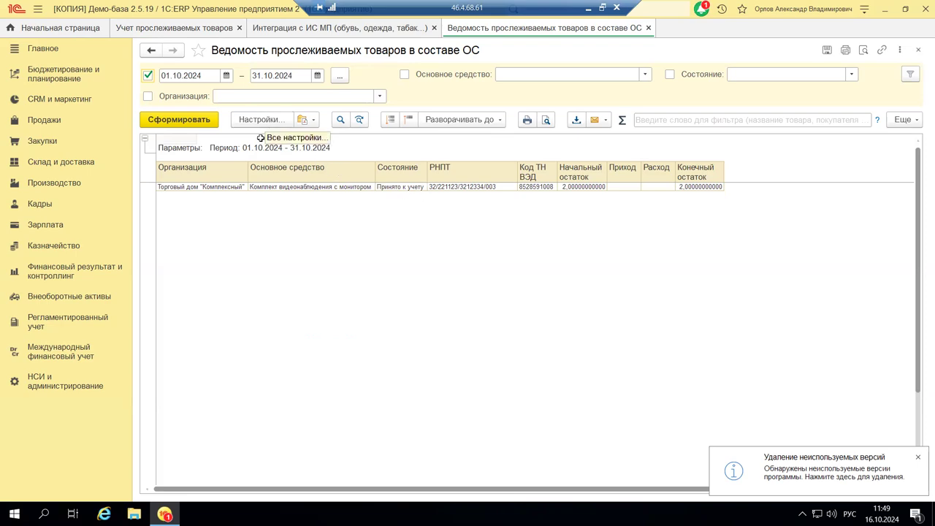
left_click(918, 50)
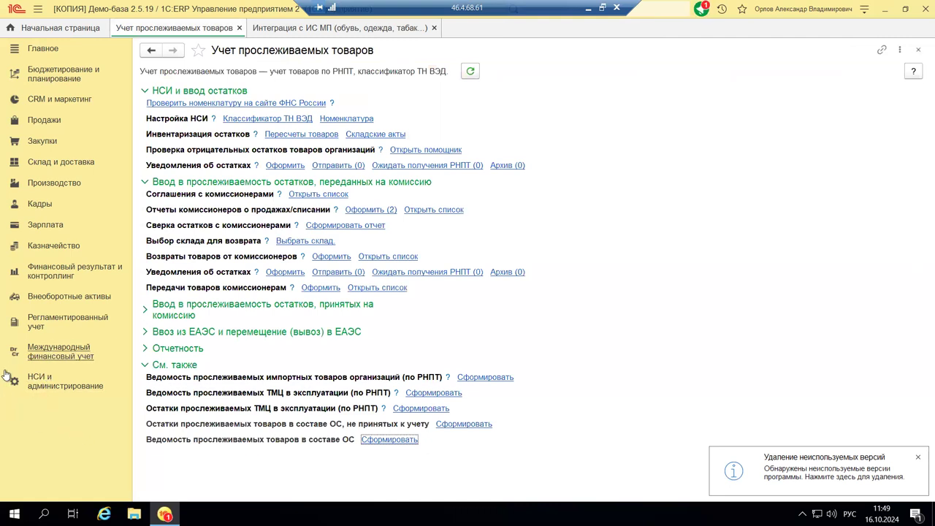
- Open the Интеграция с ИС МП (обувь, одежда, табак...) settings from НСИ и администрирование
left_click(59, 384)
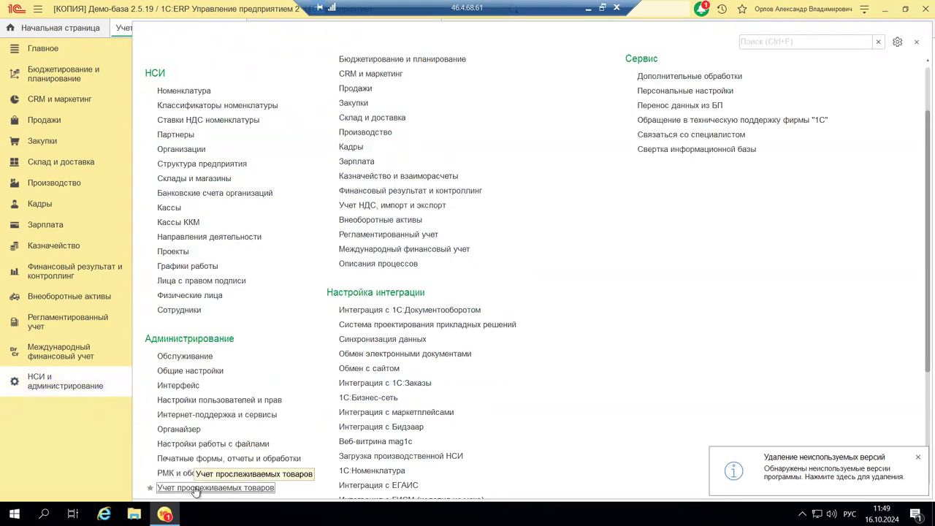
scroll(196, 437, "down", 3)
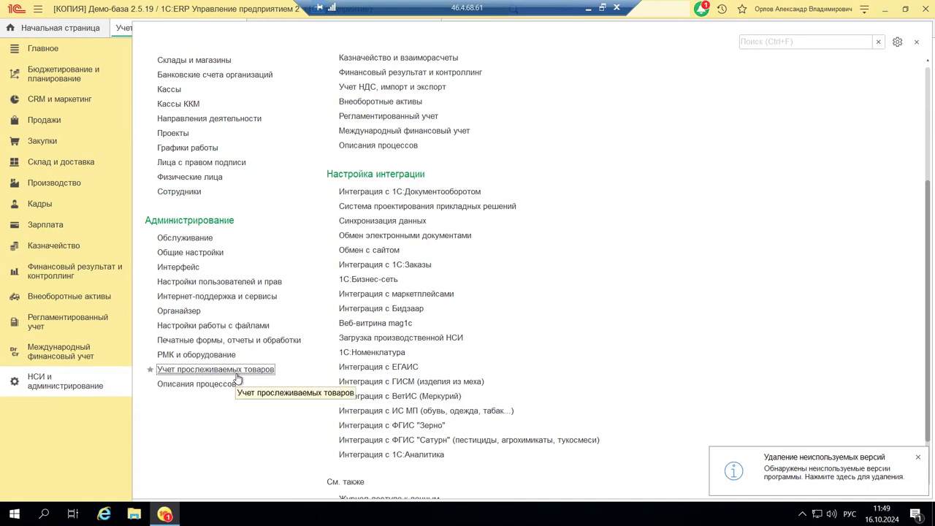
left_click(388, 413)
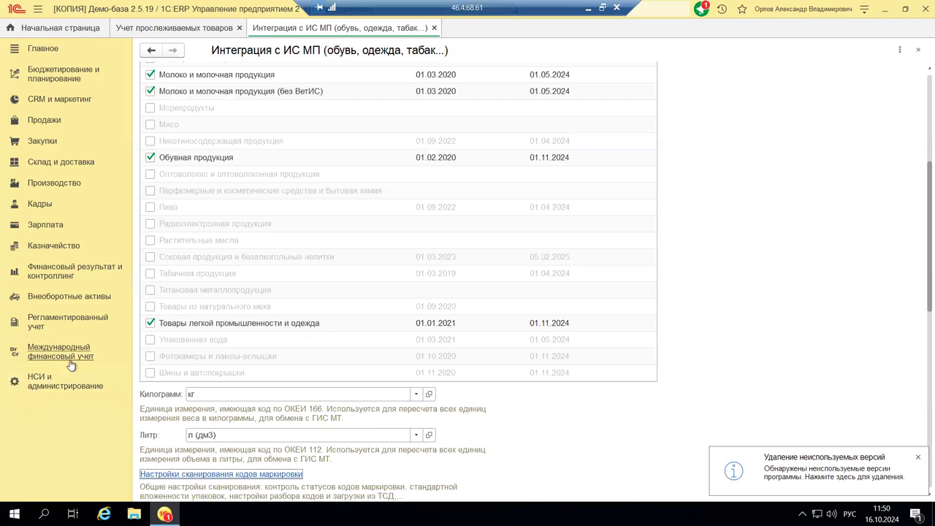
- Review the integration settings list and the service commands for ИС МП exchange and traceable goods in Продажи and Закупки
left_click(62, 388)
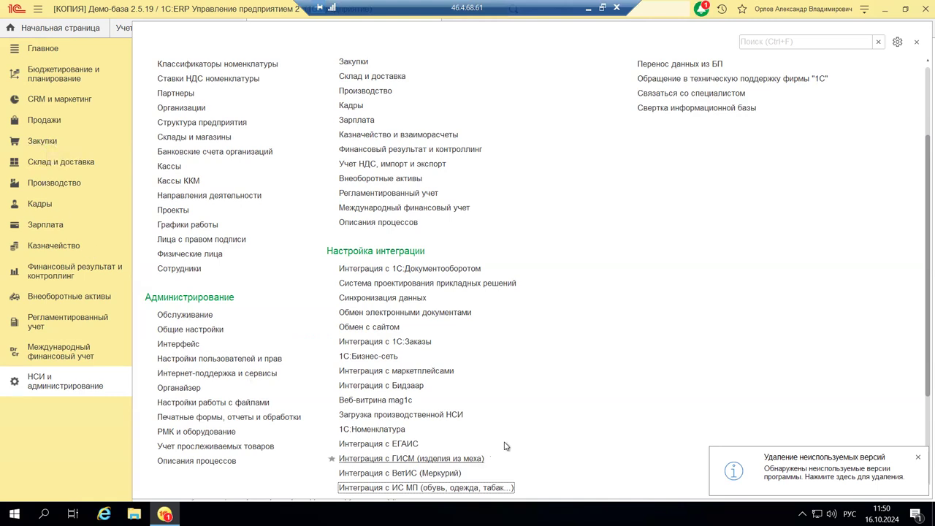
left_click(40, 126)
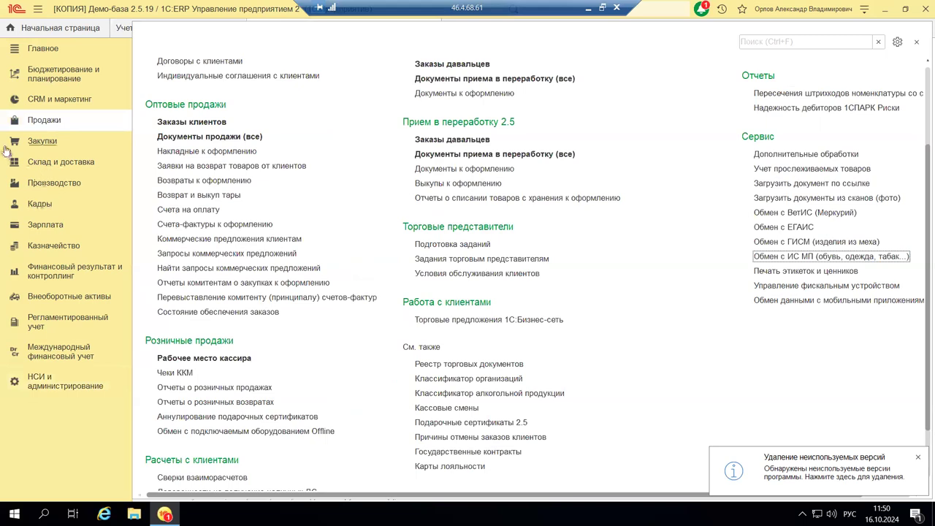
left_click(43, 143)
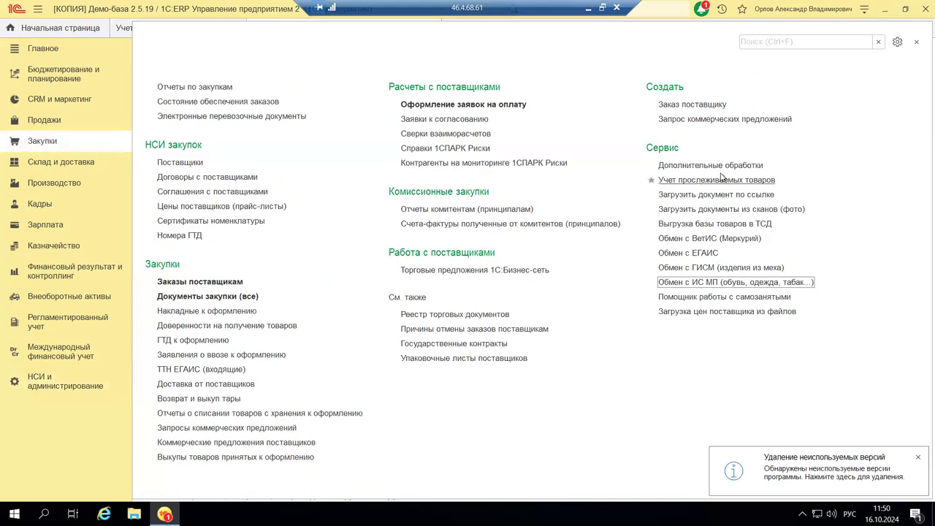